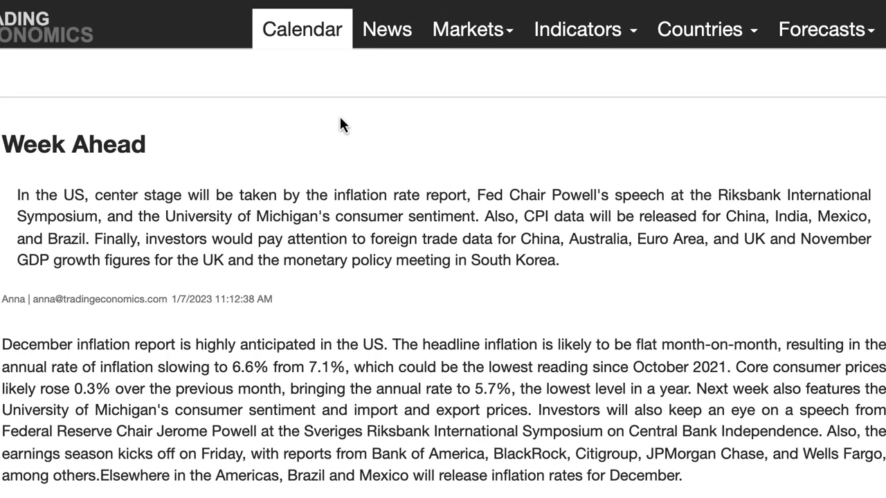
Scroll through the Week Ahead outlook and highlight the US outlook sentence.
{"action": "scroll", "coordinate": [285, 164], "scroll_direction": "down", "scroll_amount": 3}
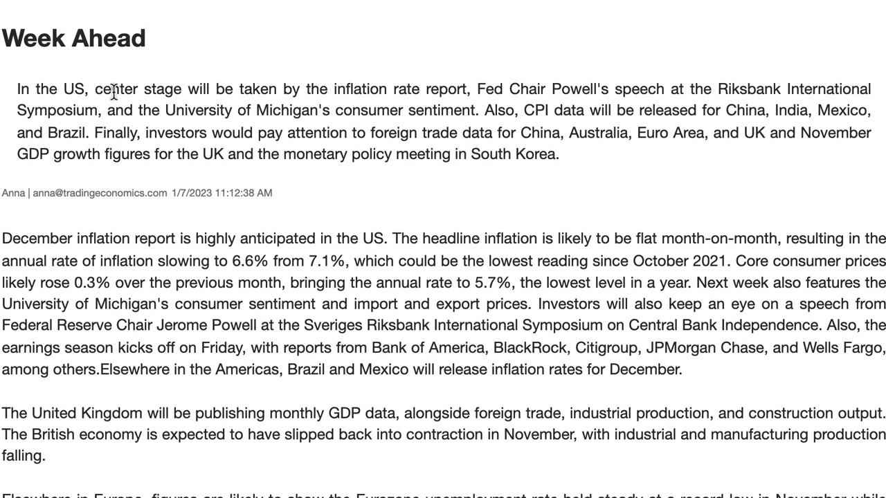
{"action": "left_click_drag", "start_coordinate": [74, 93], "coordinate": [568, 164]}
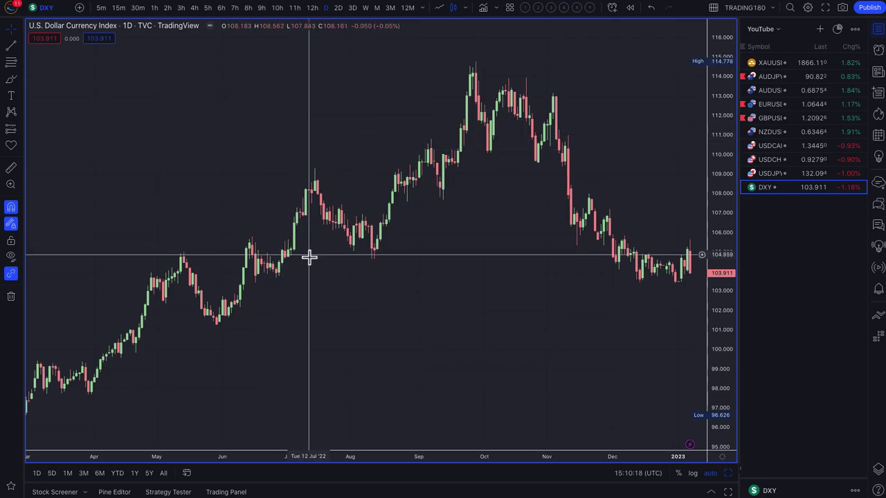
Draw a price-range zone from 104.121 to 103.418 and apply the '2. DEMAND' template.
{"action": "left_click", "coordinate": [11, 64]}
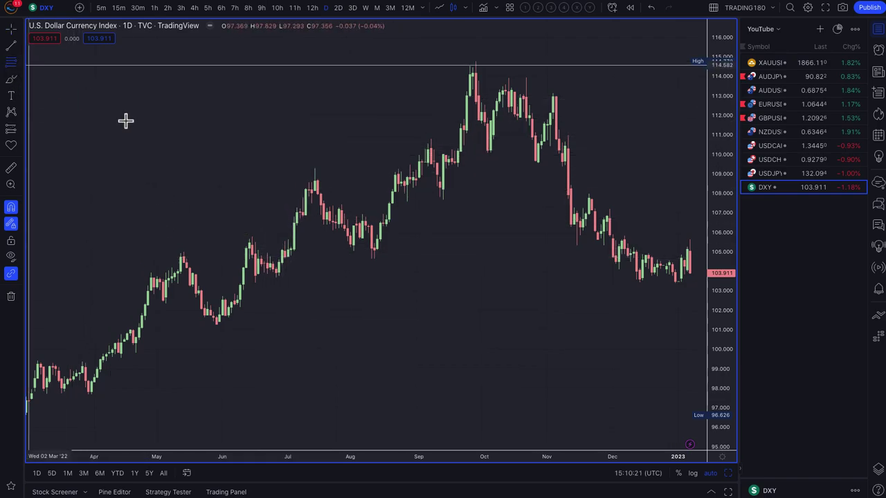
{"action": "left_click", "coordinate": [275, 270]}
{"action": "left_click", "coordinate": [256, 283]}
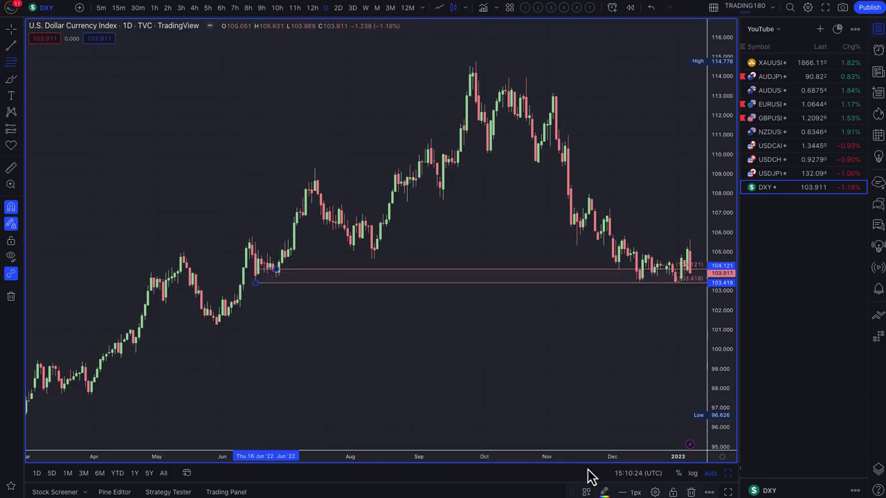
{"action": "left_click", "coordinate": [586, 493]}
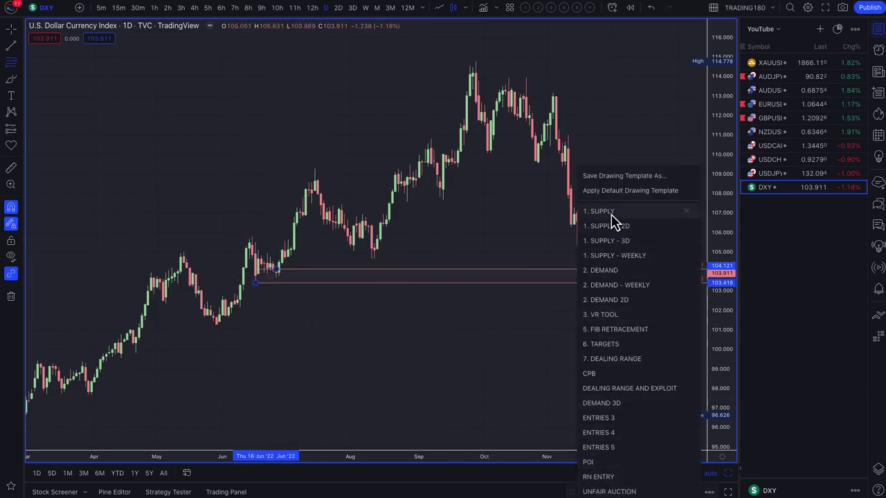
{"action": "left_click", "coordinate": [613, 270]}
Draw a second demand zone from 102.562 down to 101.297.
{"action": "scroll", "coordinate": [540, 283], "scroll_direction": "up", "scroll_amount": 3}
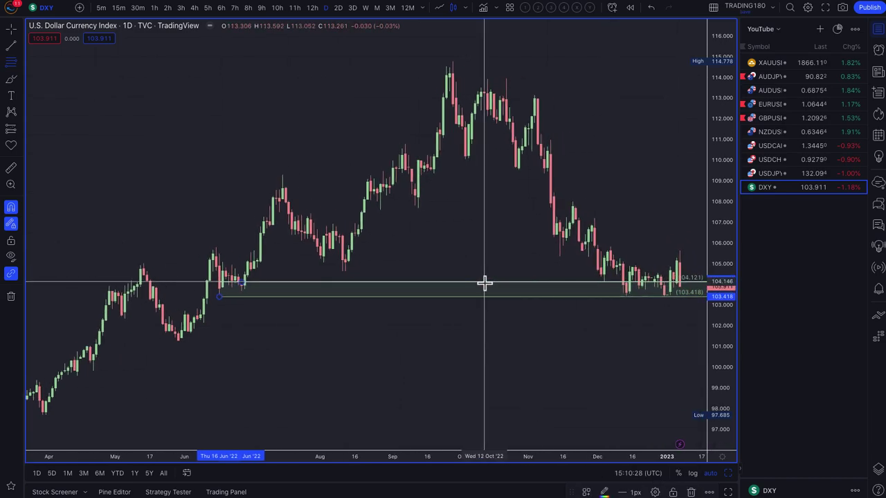
{"action": "left_click", "coordinate": [19, 63]}
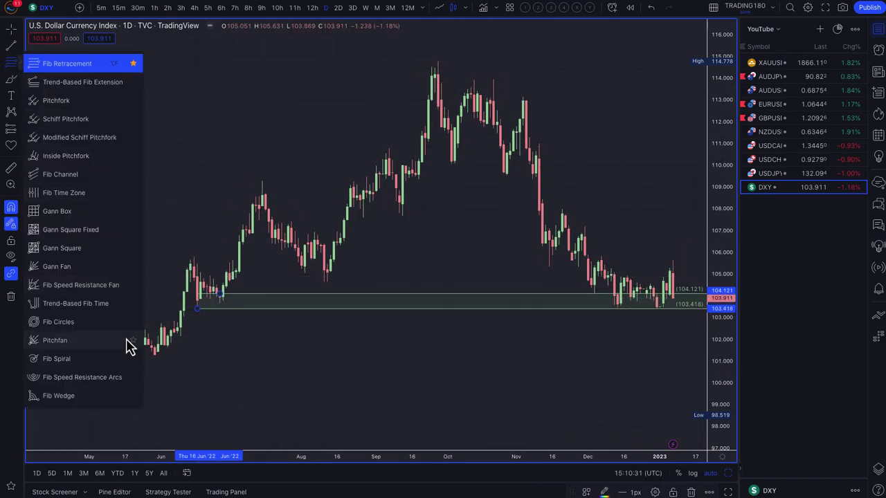
{"action": "left_click", "coordinate": [180, 327]}
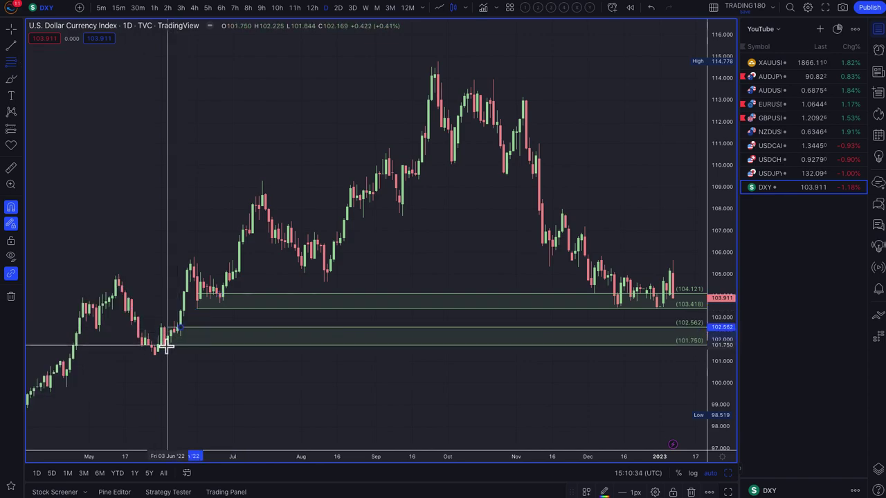
{"action": "left_click", "coordinate": [155, 353]}
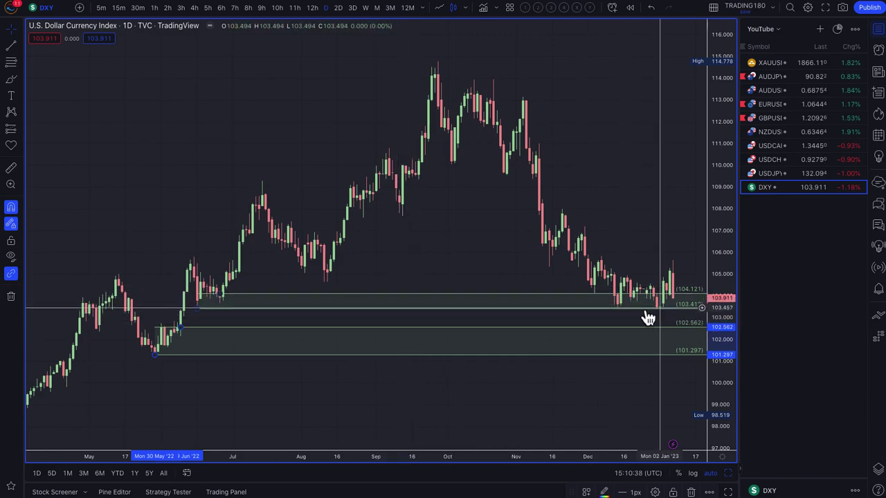
Shift the chart to show February and brush-circle the lows resting on the upper zone.
{"action": "scroll", "coordinate": [534, 271], "scroll_direction": "down", "scroll_amount": 1}
{"action": "left_click_drag", "start_coordinate": [534, 274], "coordinate": [480, 272]}
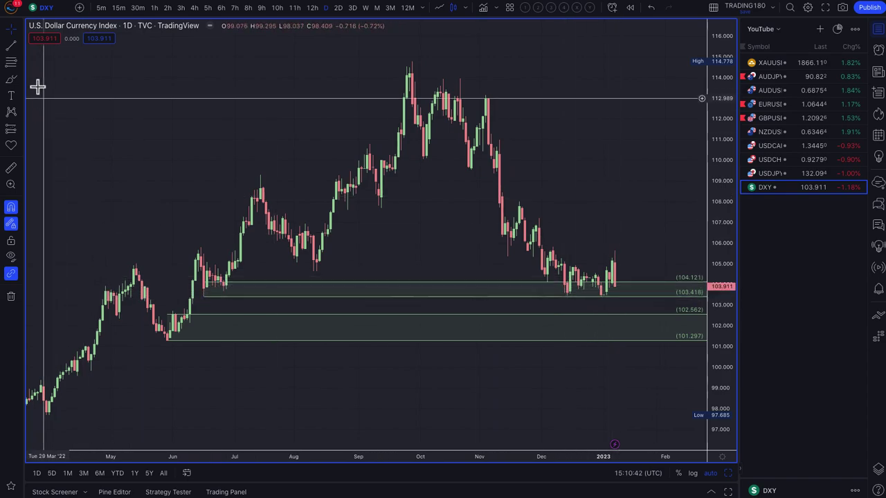
{"action": "left_click", "coordinate": [12, 79]}
{"action": "mouse_move", "coordinate": [569, 285]}
{"action": "left_mouse_down"}
{"action": "mouse_move", "coordinate": [549, 297]}
{"action": "mouse_move", "coordinate": [596, 284]}
{"action": "left_mouse_up"}
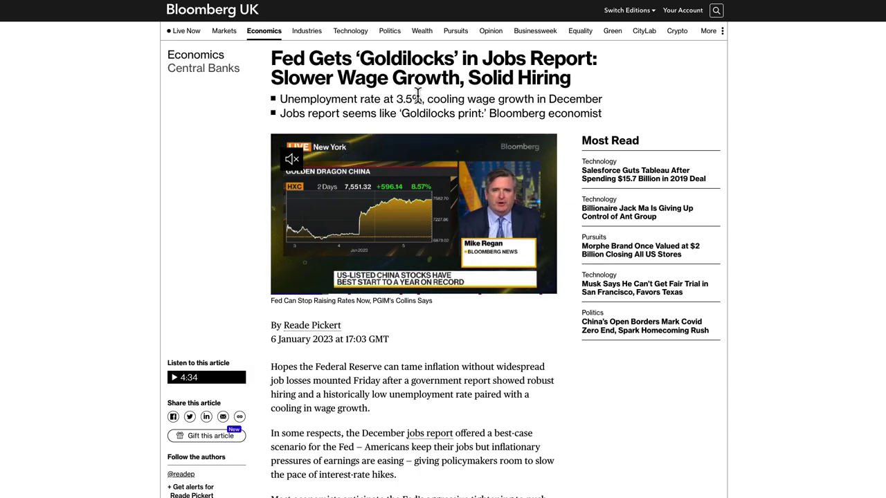
Highlight the Goldilocks headline and unemployment summary points, then scroll into the article body.
{"action": "left_click_drag", "start_coordinate": [360, 69], "coordinate": [575, 97]}
{"action": "left_click_drag", "start_coordinate": [287, 111], "coordinate": [592, 126]}
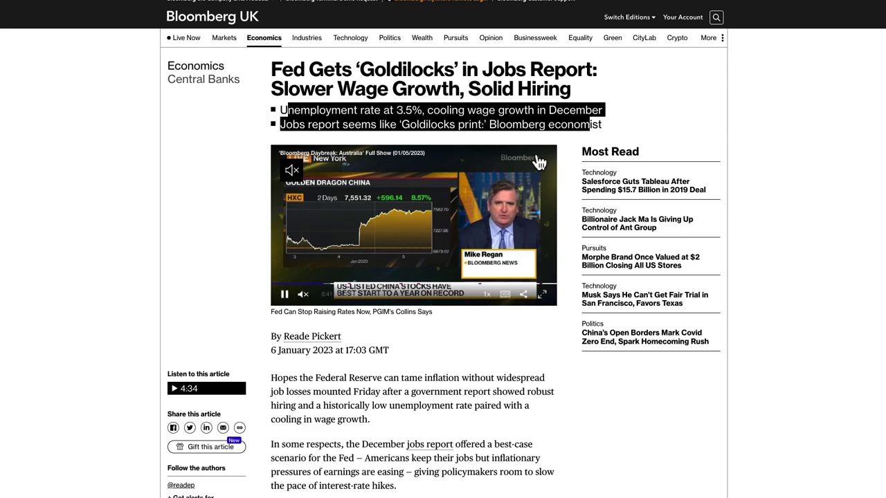
{"action": "scroll", "coordinate": [415, 270], "scroll_direction": "down", "scroll_amount": 2}
{"action": "scroll", "coordinate": [301, 273], "scroll_direction": "down", "scroll_amount": 1}
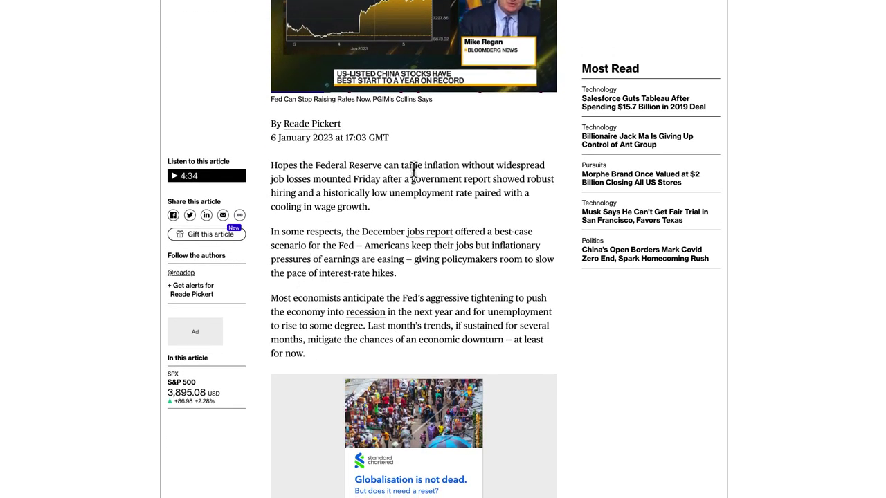
{"action": "scroll", "coordinate": [413, 169], "scroll_direction": "down", "scroll_amount": 1}
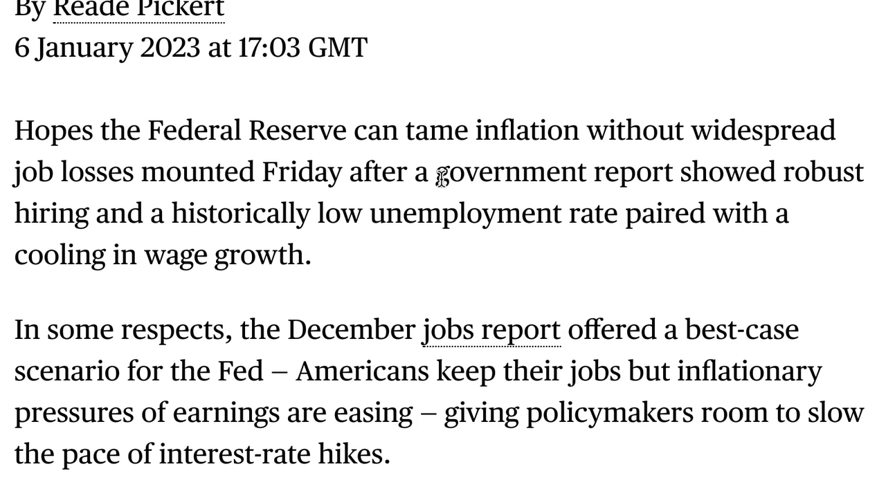
{"action": "scroll", "coordinate": [441, 179], "scroll_direction": "down", "scroll_amount": 1}
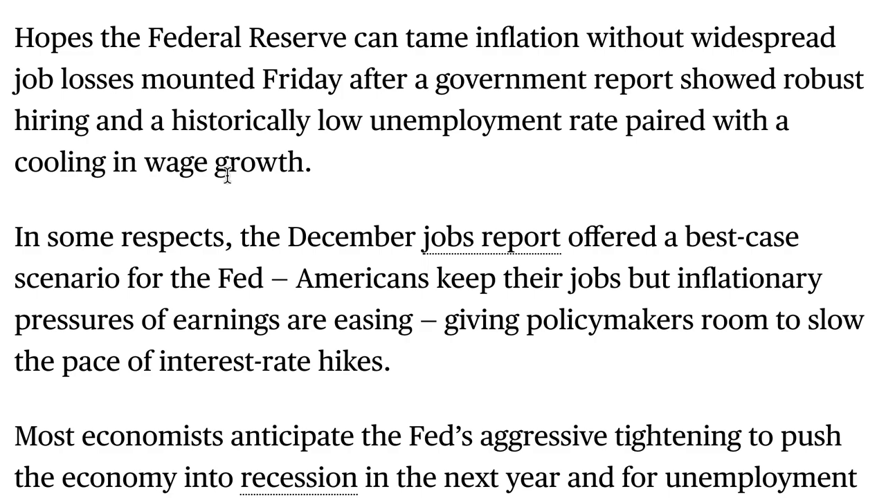
{"action": "scroll", "coordinate": [228, 202], "scroll_direction": "down", "scroll_amount": 2}
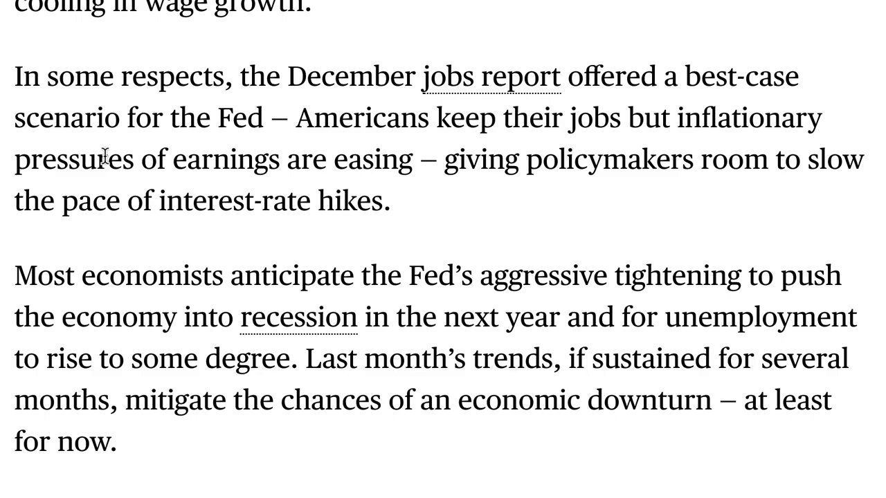
{"action": "scroll", "coordinate": [118, 191], "scroll_direction": "down", "scroll_amount": 3}
{"action": "scroll", "coordinate": [118, 188], "scroll_direction": "down", "scroll_amount": 2}
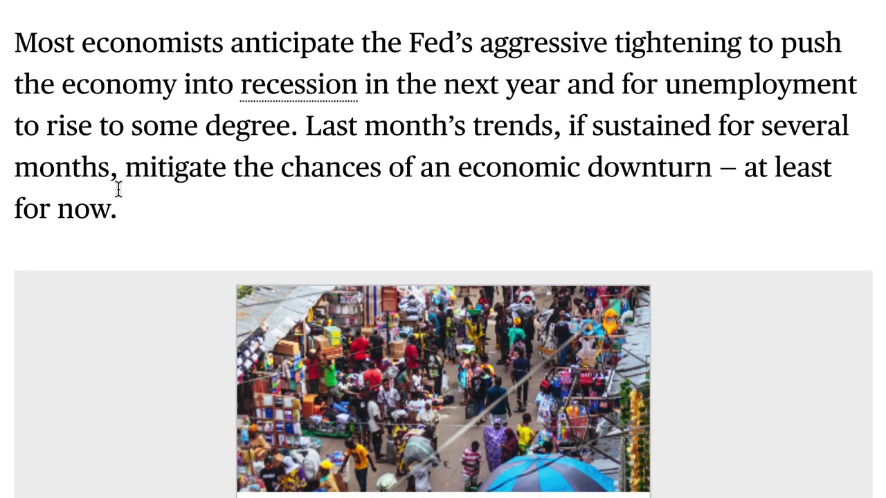
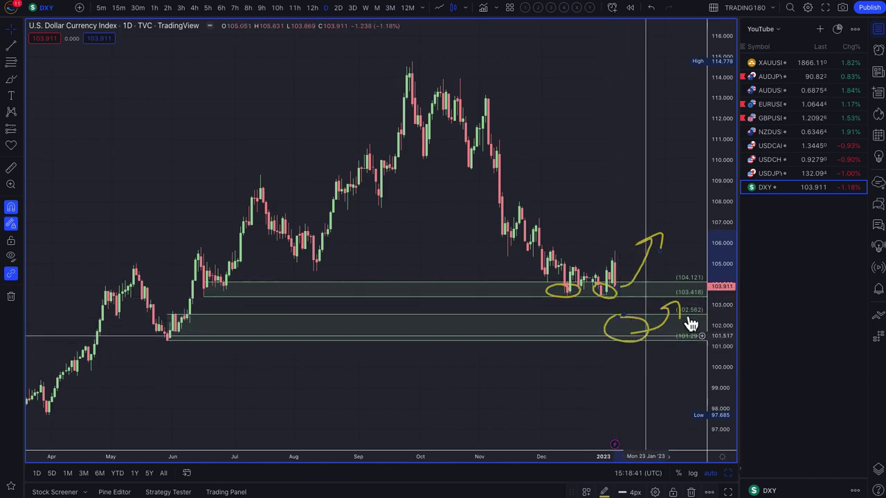
Load the USDJPY daily chart with its red supply levels and green 129.511–133.515 demand zone.
{"action": "left_click", "coordinate": [784, 183]}
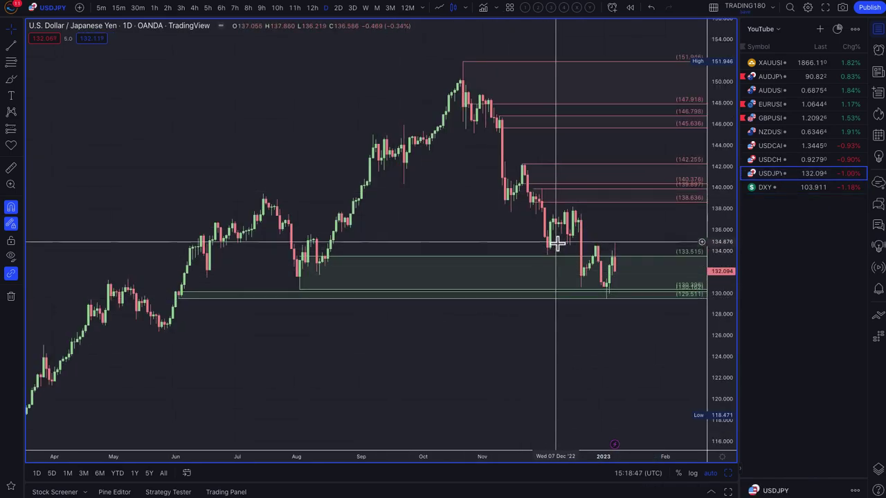
{"action": "left_click_drag", "start_coordinate": [626, 246], "coordinate": [616, 256]}
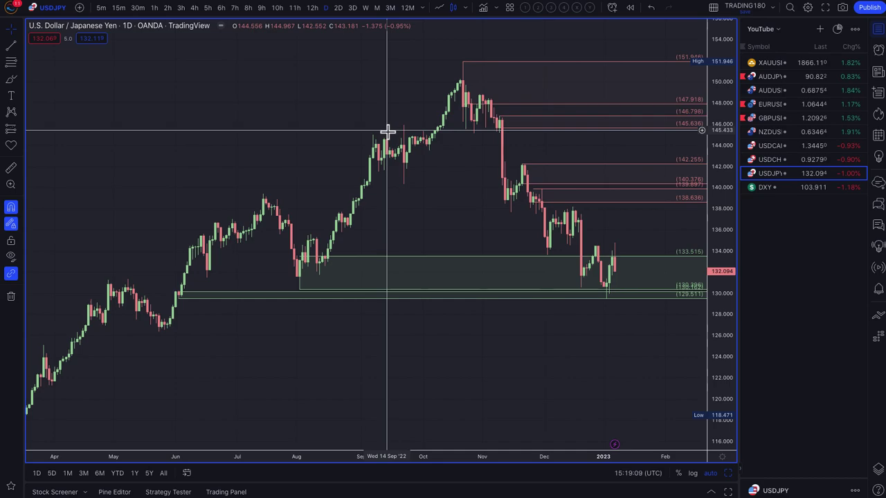
{"action": "scroll", "coordinate": [458, 154], "scroll_direction": "up", "scroll_amount": 1}
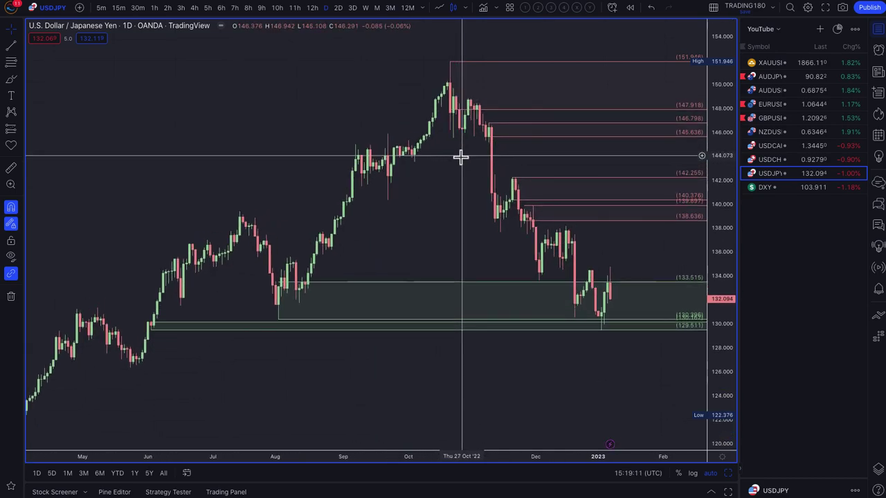
With the brush, circle the recent candles near 134 and sketch a zigzag arrow down toward 129.
{"action": "left_click", "coordinate": [11, 79]}
{"action": "mouse_move", "coordinate": [615, 257]}
{"action": "left_mouse_down"}
{"action": "mouse_move", "coordinate": [574, 260]}
{"action": "mouse_move", "coordinate": [626, 282]}
{"action": "mouse_move", "coordinate": [617, 267]}
{"action": "mouse_move", "coordinate": [664, 351]}
{"action": "mouse_move", "coordinate": [666, 325]}
{"action": "left_mouse_up"}
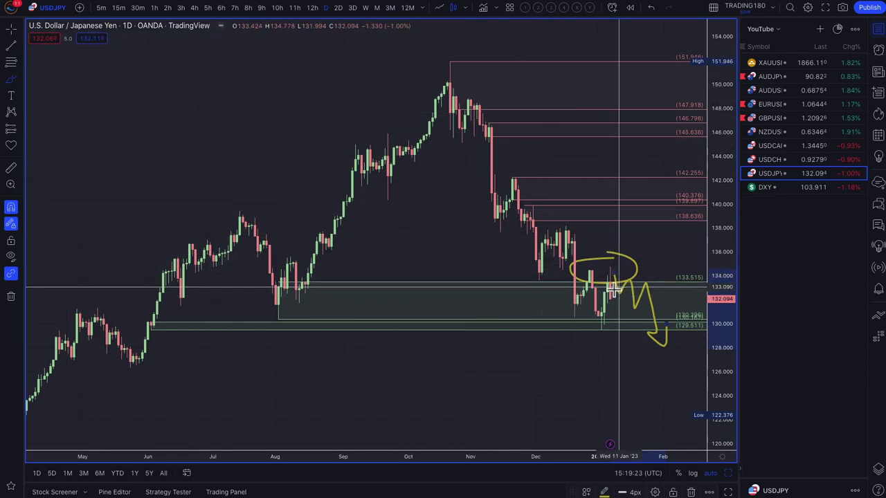
{"action": "mouse_move", "coordinate": [613, 289]}
{"action": "left_mouse_down"}
{"action": "mouse_move", "coordinate": [626, 237]}
{"action": "mouse_move", "coordinate": [651, 266]}
{"action": "mouse_move", "coordinate": [644, 239]}
{"action": "mouse_move", "coordinate": [623, 230]}
{"action": "mouse_move", "coordinate": [616, 237]}
{"action": "mouse_move", "coordinate": [640, 229]}
{"action": "left_mouse_up"}
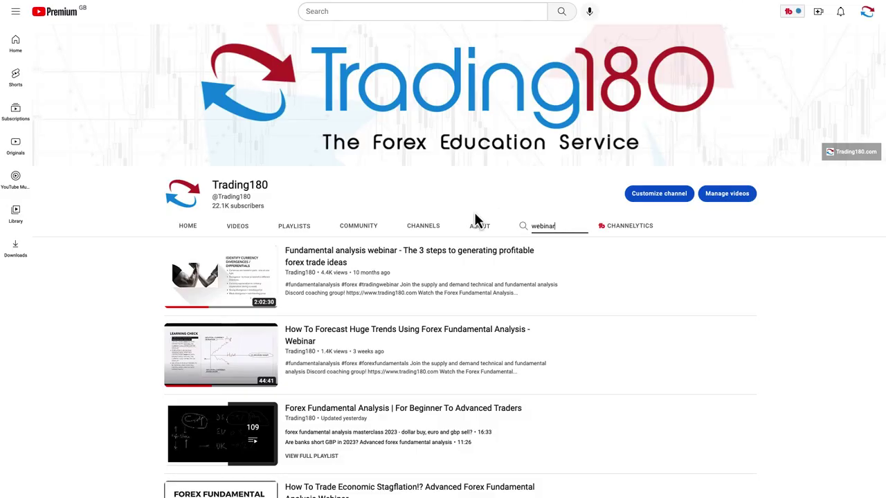
Scroll through the Trading180 Home tab's featured forex course, popular videos and latest uploads.
{"action": "scroll", "coordinate": [29, 23], "scroll_direction": "down", "scroll_amount": 1}
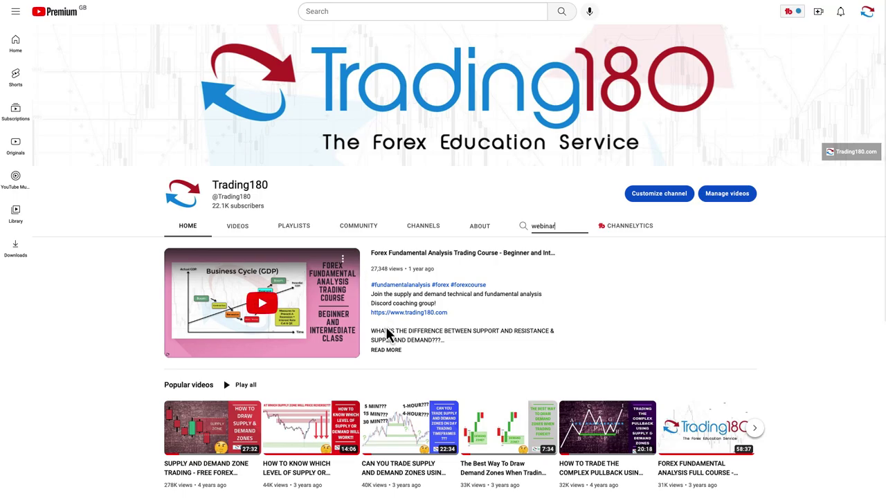
{"action": "scroll", "coordinate": [386, 331], "scroll_direction": "down", "scroll_amount": 4}
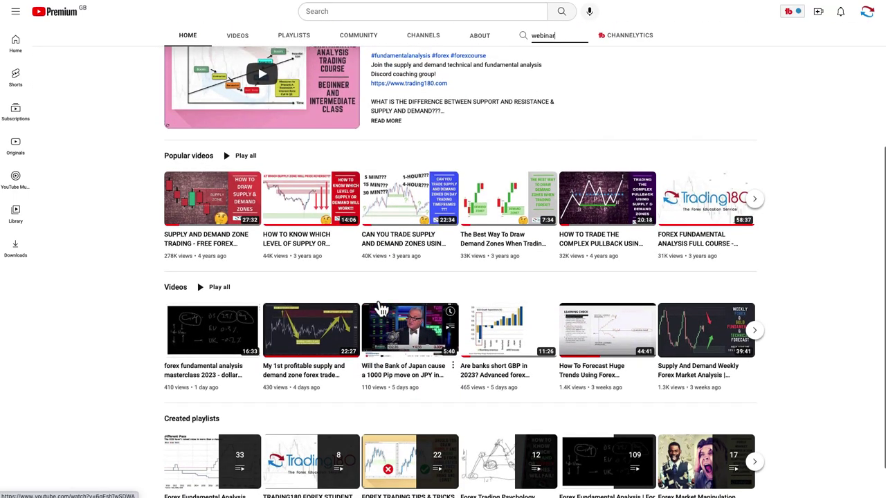
{"action": "scroll", "coordinate": [381, 310], "scroll_direction": "up", "scroll_amount": 1}
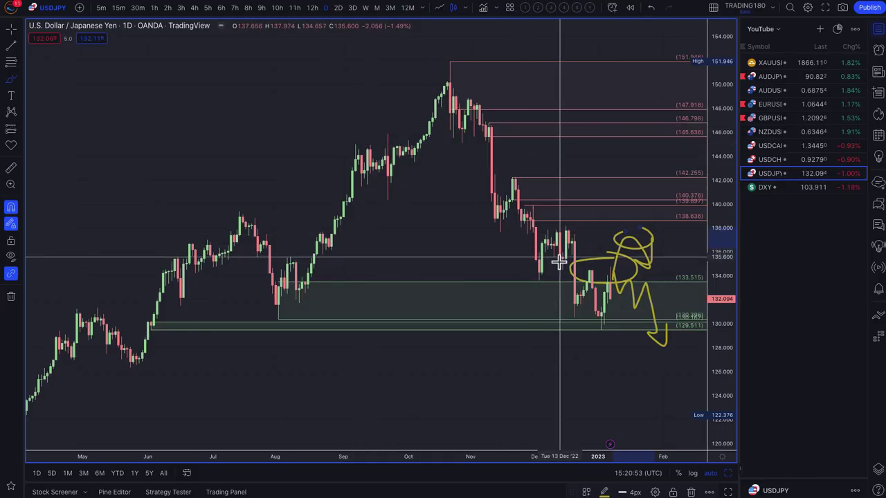
Delete the old yellow brush drawings from the USDJPY chart via the Object Tree.
{"action": "scroll", "coordinate": [564, 260], "scroll_direction": "up", "scroll_amount": 3}
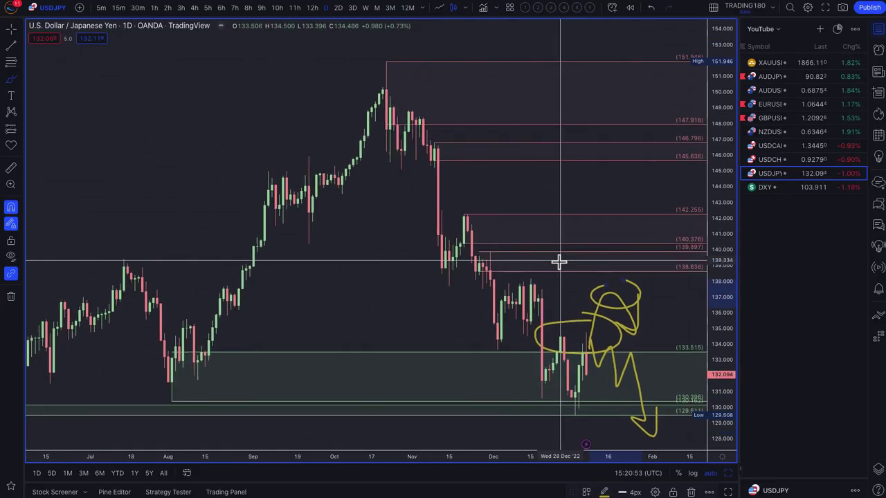
{"action": "scroll", "coordinate": [559, 262], "scroll_direction": "right", "scroll_amount": 5}
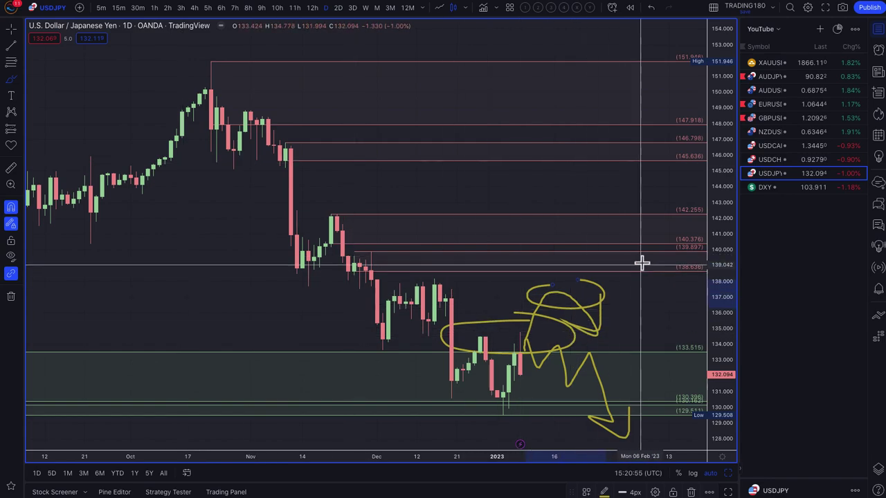
{"action": "left_click", "coordinate": [879, 472]}
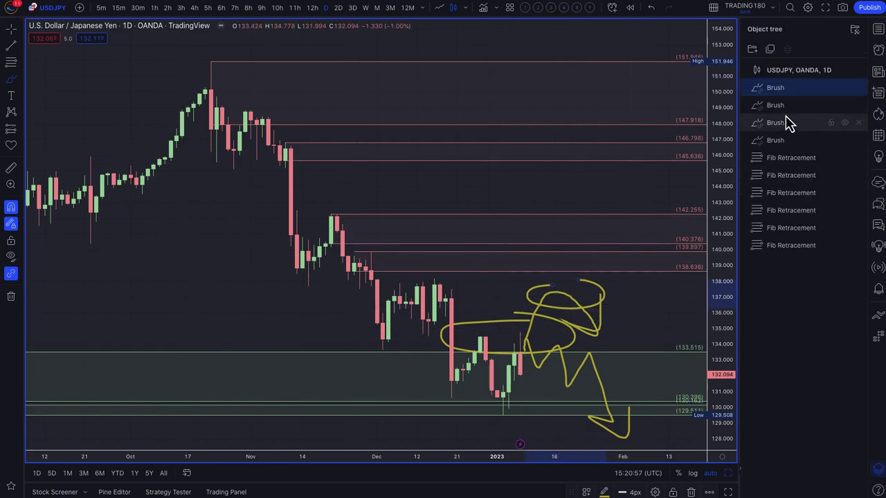
{"action": "left_click", "coordinate": [859, 88]}
{"action": "left_click", "coordinate": [858, 88]}
{"action": "left_click", "coordinate": [858, 88]}
{"action": "left_click", "coordinate": [859, 88]}
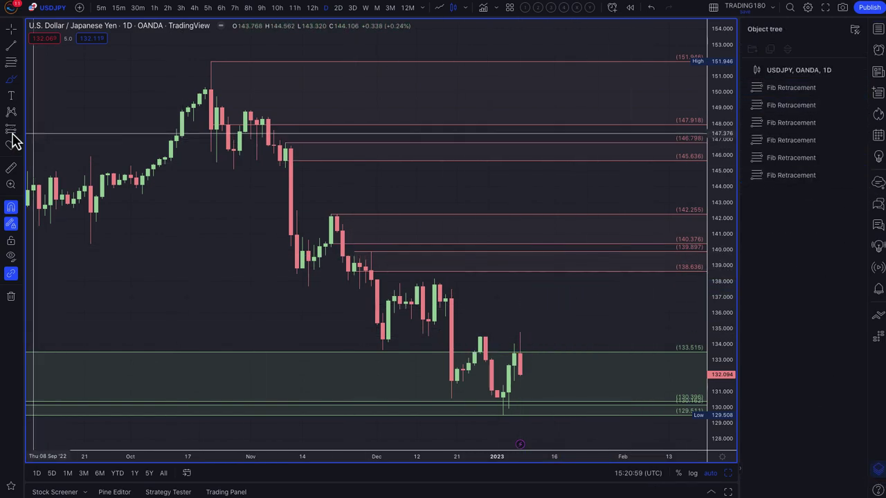
Draw a Fib retracement supply zone from 136.741 to 138.176 styled with the 1. SUPPLY template.
{"action": "left_click", "coordinate": [16, 82]}
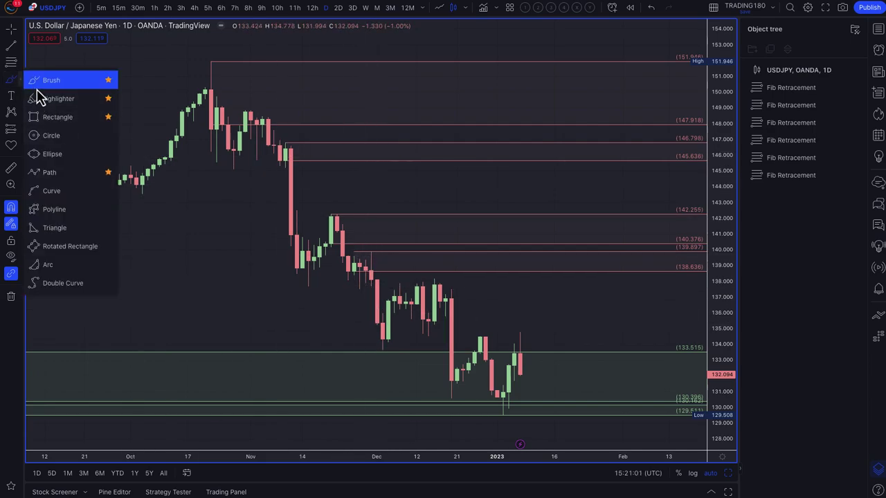
{"action": "left_click", "coordinate": [11, 62]}
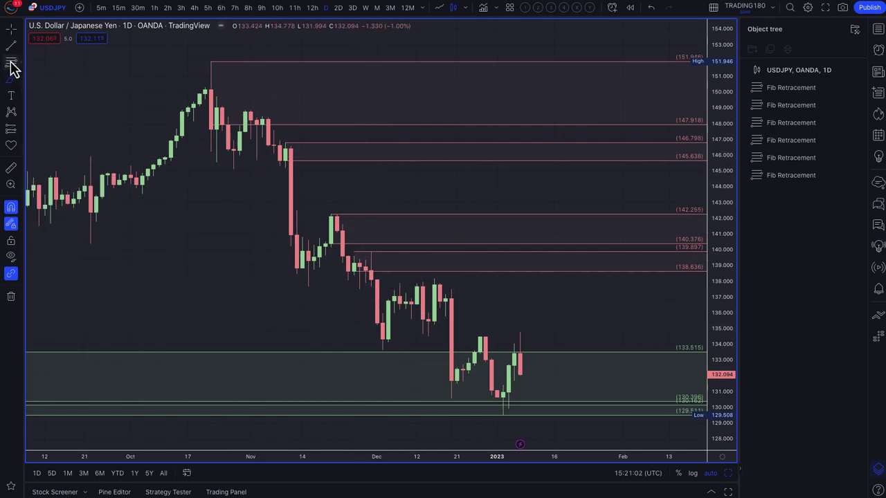
{"action": "left_click", "coordinate": [445, 303]}
{"action": "left_click", "coordinate": [434, 278]}
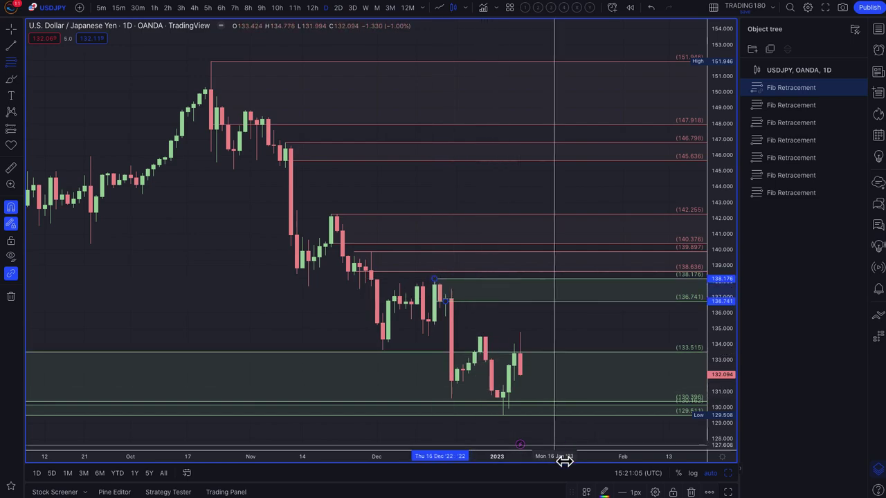
{"action": "left_click", "coordinate": [585, 492]}
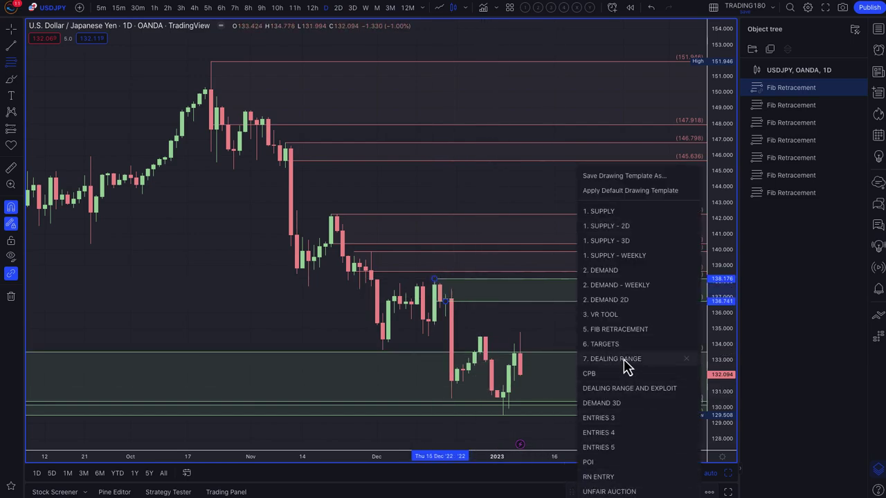
{"action": "left_click", "coordinate": [626, 227]}
{"action": "left_click", "coordinate": [587, 493]}
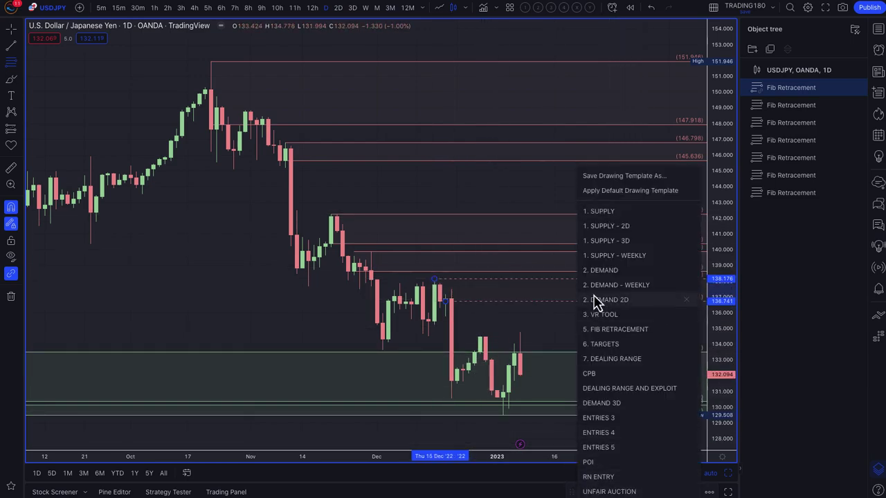
{"action": "left_click", "coordinate": [601, 214]}
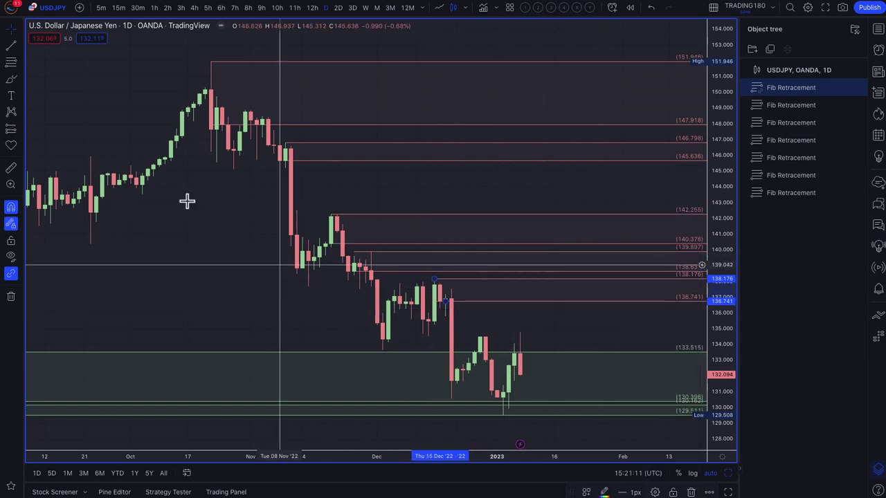
{"action": "left_click", "coordinate": [11, 79]}
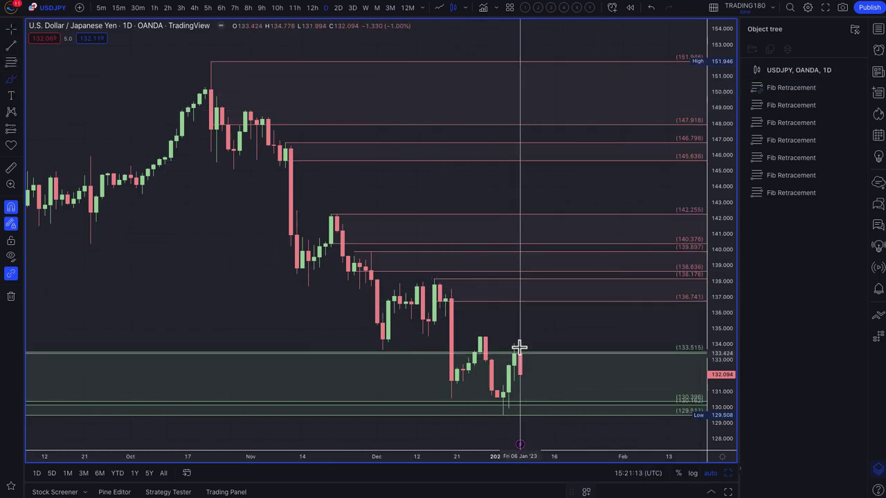
Sketch a yellow arc toward 137 and back to 133.5, then delete the 130.396–133.515 demand zone.
{"action": "mouse_move", "coordinate": [519, 352]}
{"action": "left_mouse_down"}
{"action": "mouse_move", "coordinate": [537, 297]}
{"action": "mouse_move", "coordinate": [566, 312]}
{"action": "mouse_move", "coordinate": [588, 358]}
{"action": "left_mouse_up"}
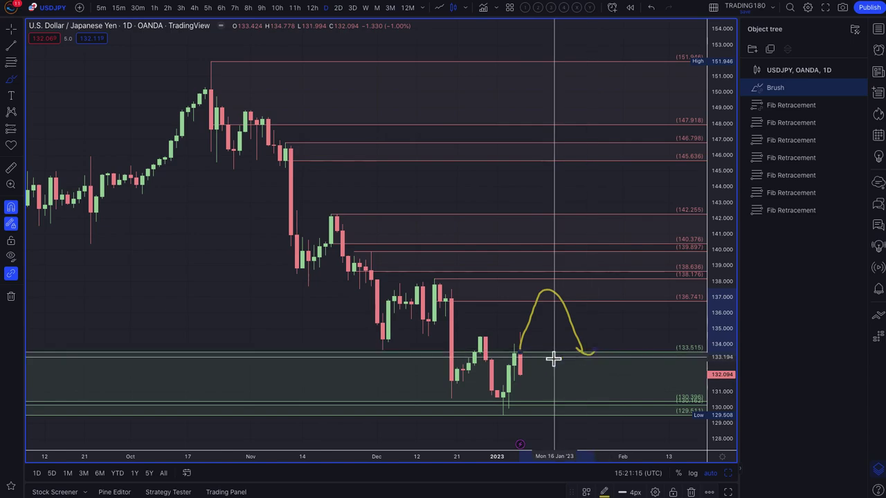
{"action": "scroll", "coordinate": [556, 358], "scroll_direction": "down", "scroll_amount": 3}
{"action": "scroll", "coordinate": [547, 358], "scroll_direction": "down", "scroll_amount": 1}
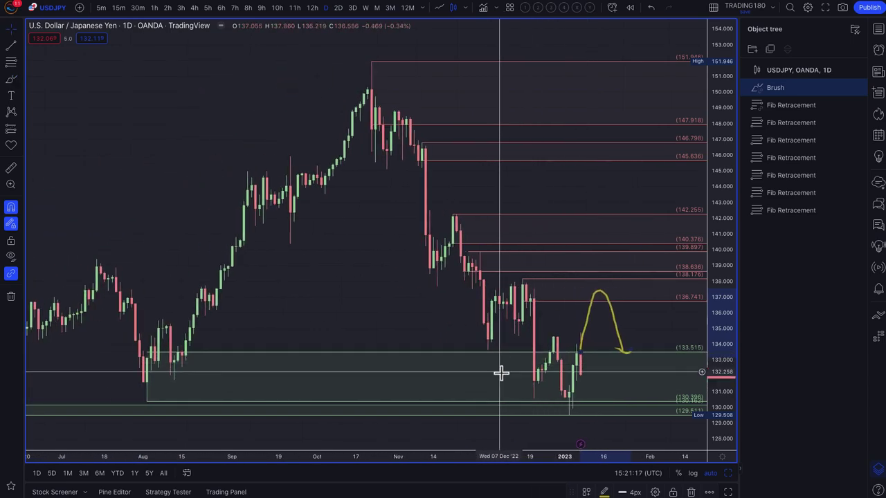
{"action": "scroll", "coordinate": [526, 389], "scroll_direction": "down", "scroll_amount": 2}
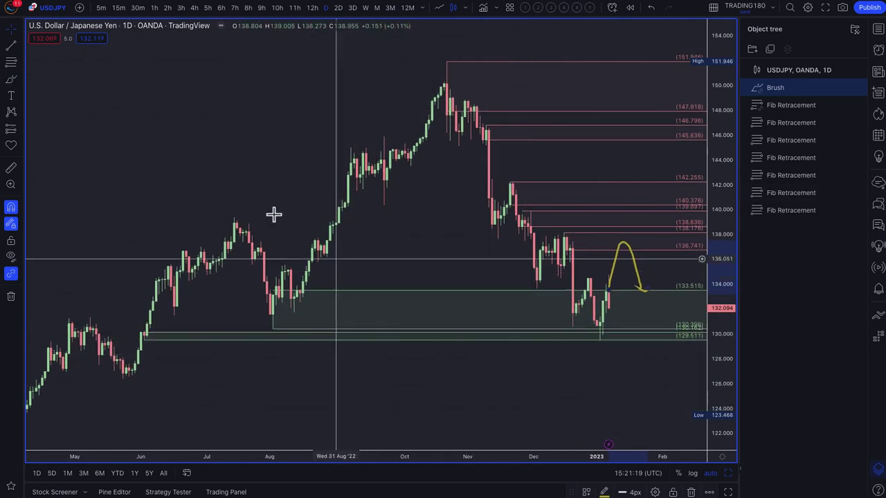
{"action": "left_click", "coordinate": [522, 296]}
{"action": "left_click", "coordinate": [524, 301]}
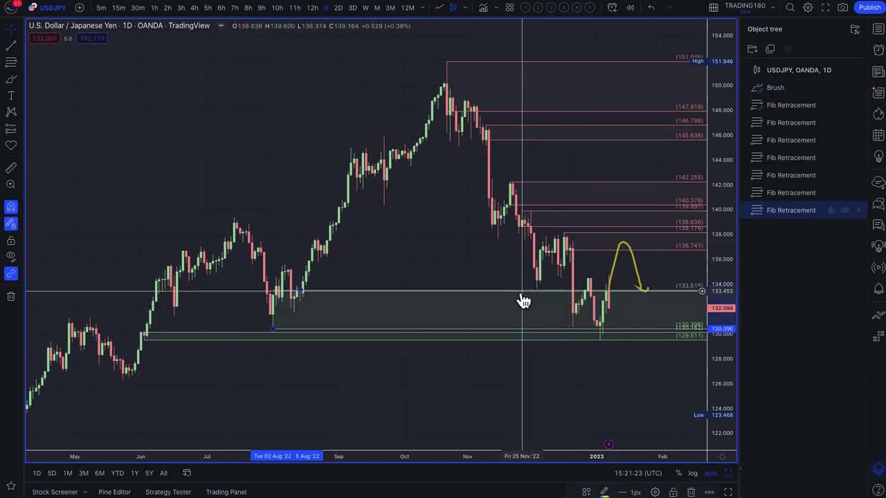
{"action": "key", "text": "Delete"}
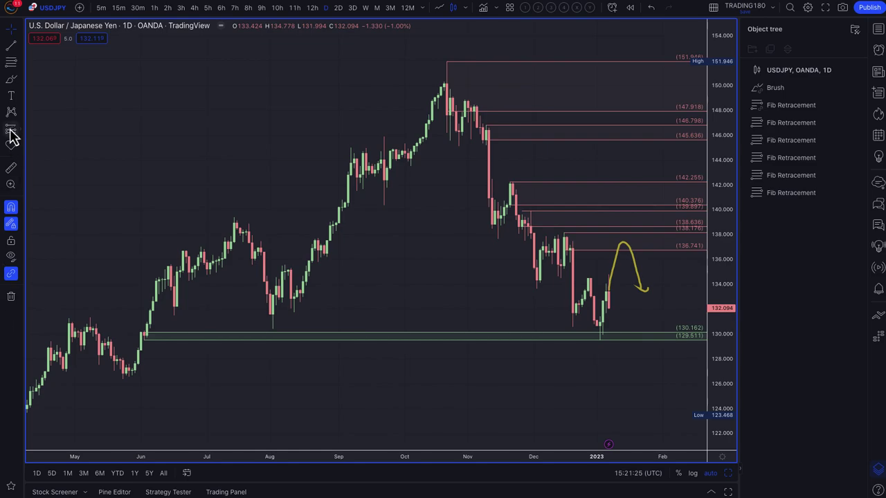
Add a demand zone from 127.295 to 126.359 at the late-May low using the 2. DEMAND template.
{"action": "left_click", "coordinate": [11, 62]}
{"action": "left_click", "coordinate": [126, 368]}
{"action": "left_click", "coordinate": [125, 381]}
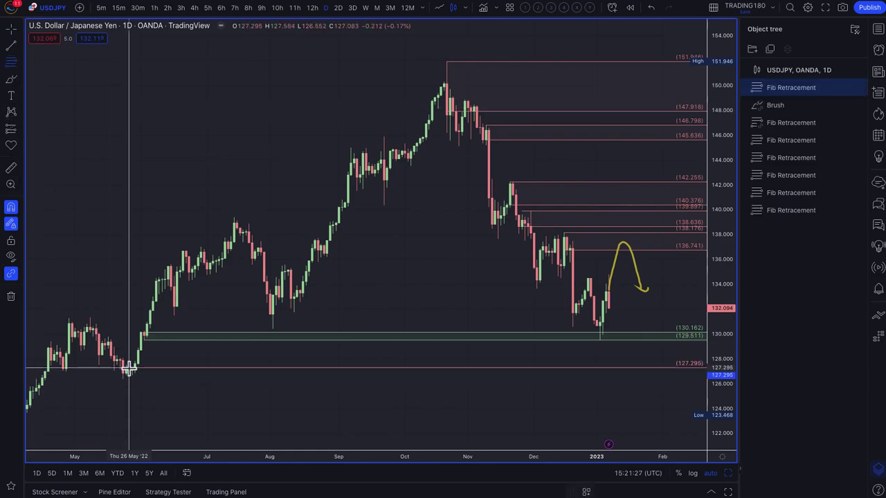
{"action": "left_click", "coordinate": [123, 379]}
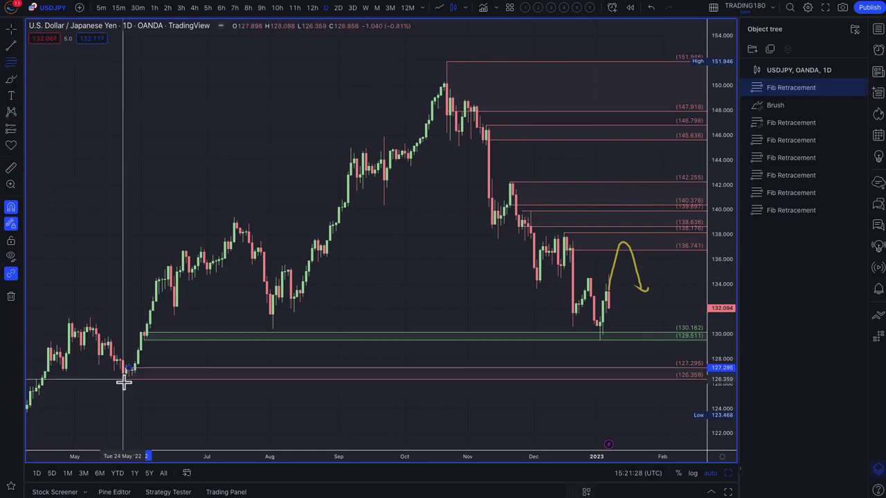
{"action": "left_click", "coordinate": [583, 492]}
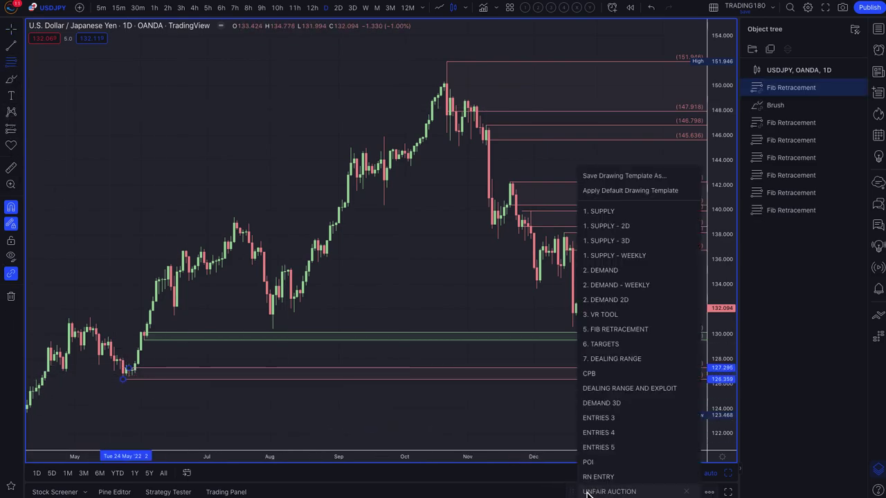
{"action": "left_click", "coordinate": [632, 275]}
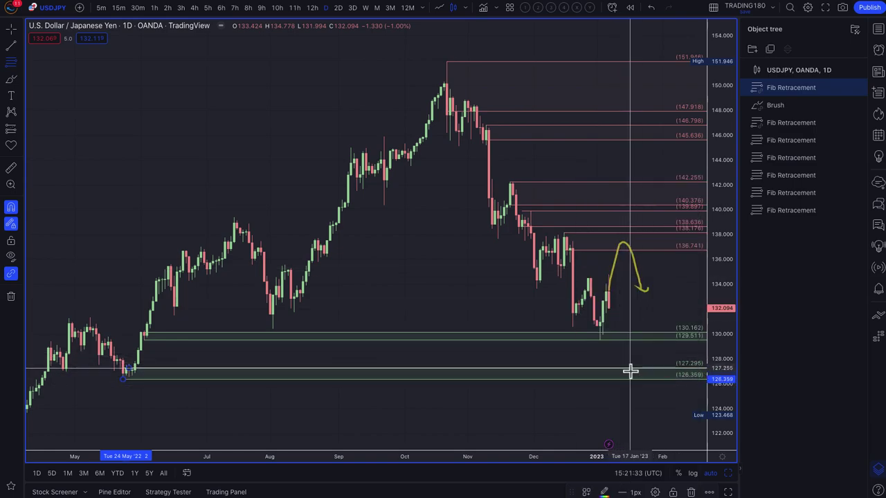
Draw a small yellow brush loop around the 120 price level.
{"action": "scroll", "coordinate": [633, 373], "scroll_direction": "down", "scroll_amount": 5}
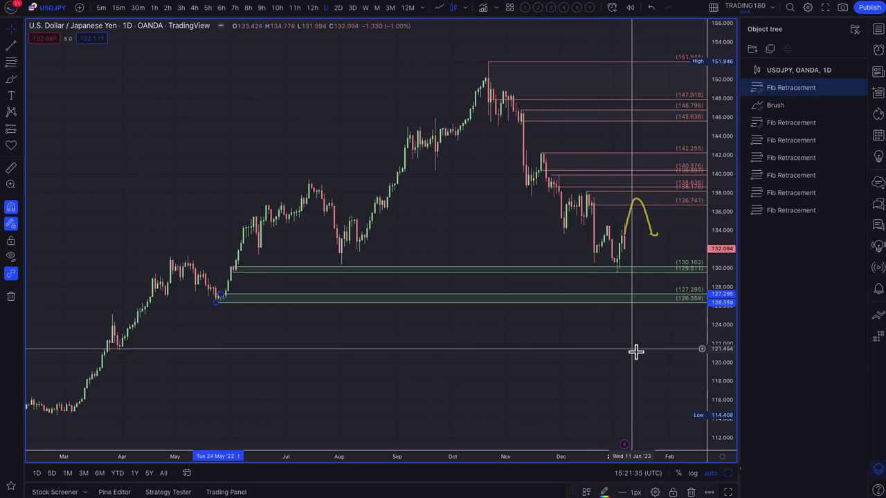
{"action": "left_click", "coordinate": [7, 80]}
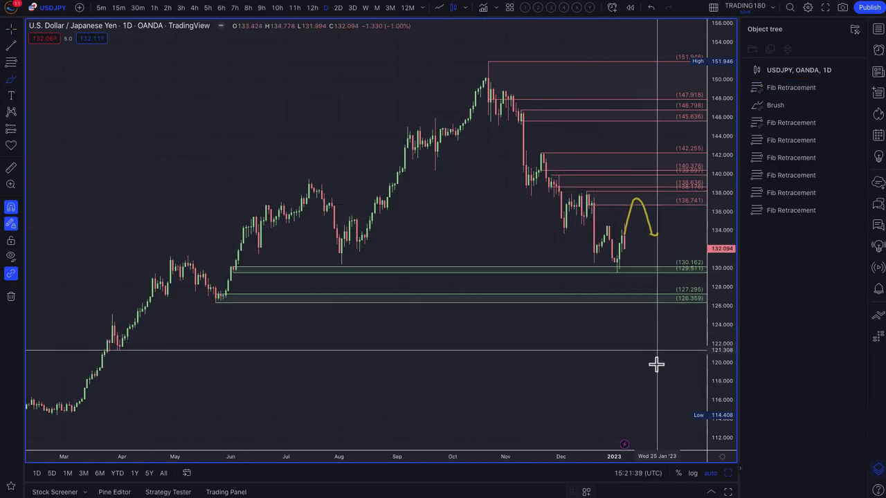
{"action": "mouse_move", "coordinate": [658, 362]}
{"action": "left_mouse_down"}
{"action": "mouse_move", "coordinate": [646, 367]}
{"action": "mouse_move", "coordinate": [660, 358]}
{"action": "left_mouse_up"}
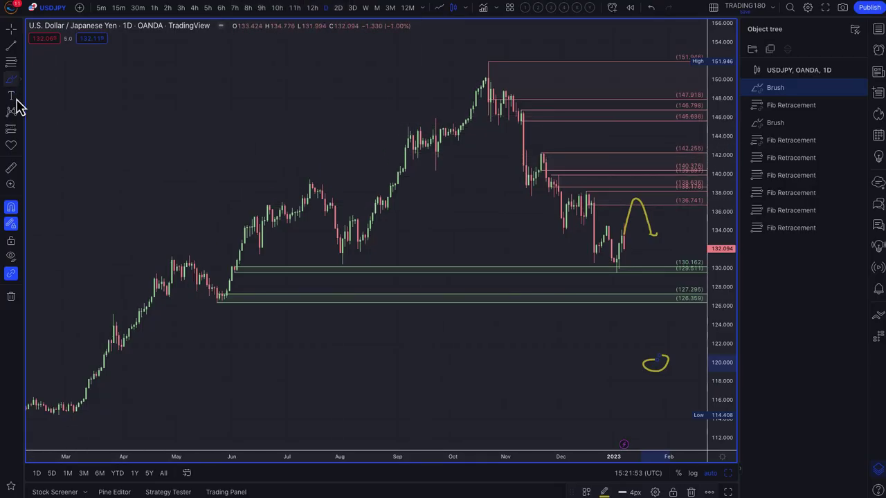
Measure the price drop from the current USDJPY price down to 120.
{"action": "left_click", "coordinate": [12, 167]}
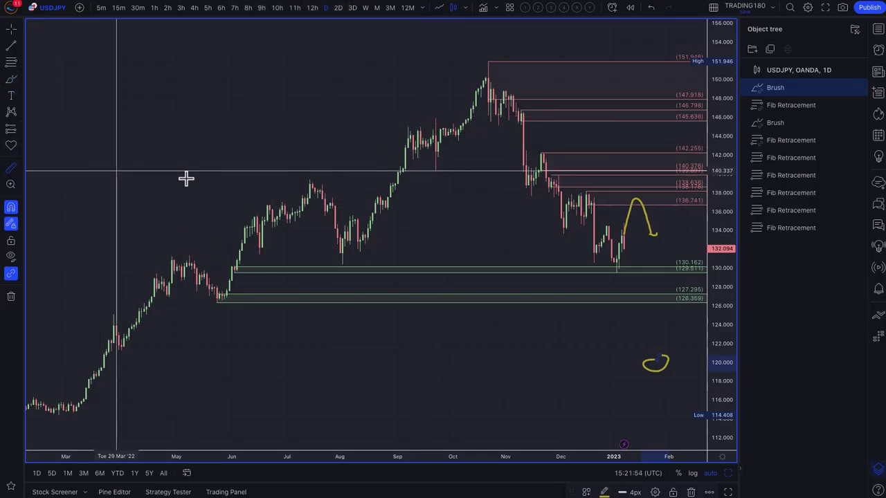
{"action": "left_click", "coordinate": [632, 249]}
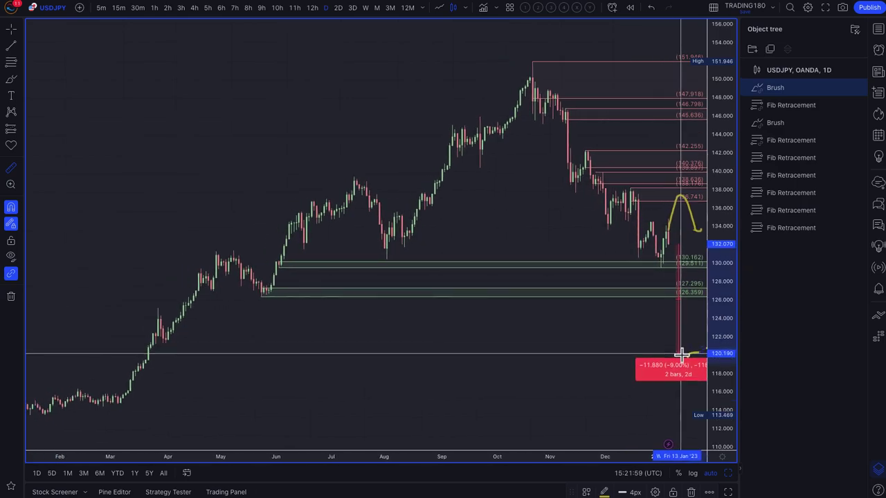
{"action": "scroll", "coordinate": [643, 329], "scroll_direction": "up", "scroll_amount": 5}
{"action": "left_click", "coordinate": [567, 292]}
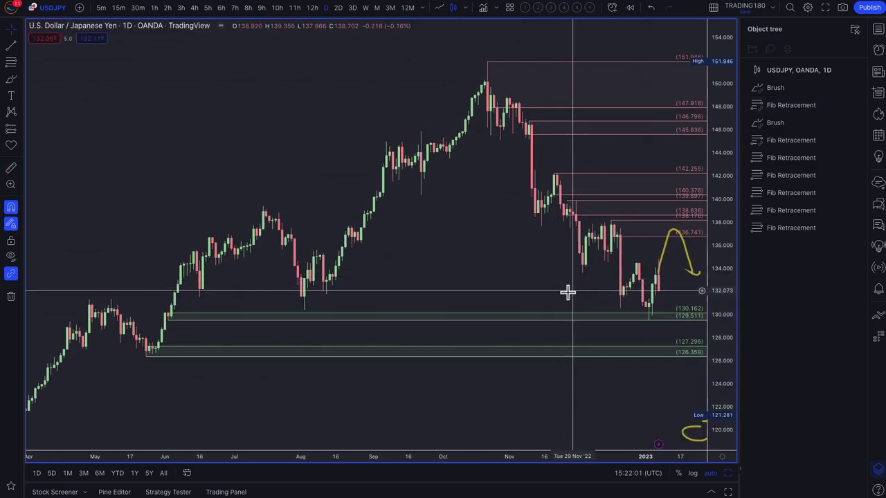
Circle the recent low in the 130 demand zone with a yellow brush loop.
{"action": "scroll", "coordinate": [567, 292], "scroll_direction": "down", "scroll_amount": 3}
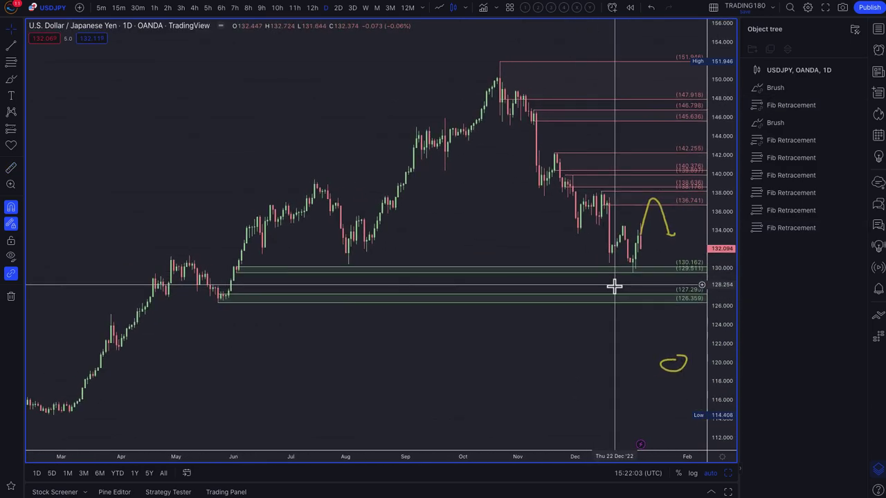
{"action": "scroll", "coordinate": [614, 285], "scroll_direction": "right", "scroll_amount": 5}
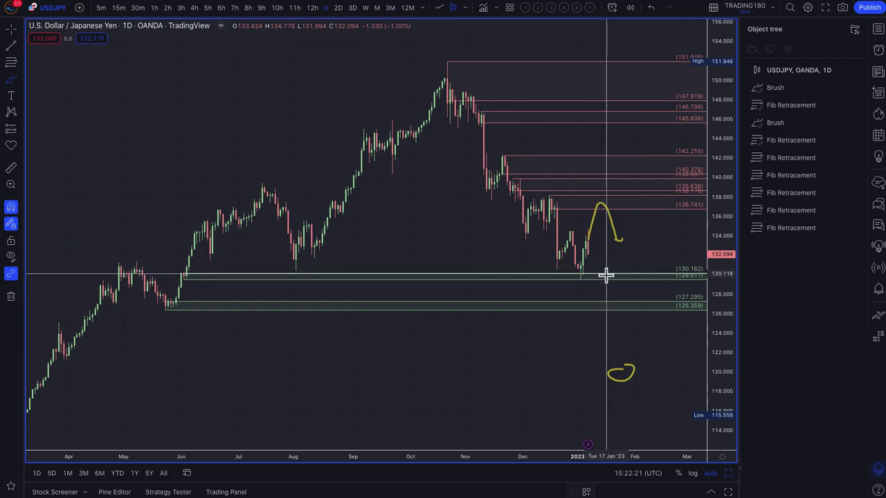
{"action": "left_click_drag", "start_coordinate": [601, 273], "coordinate": [588, 277]}
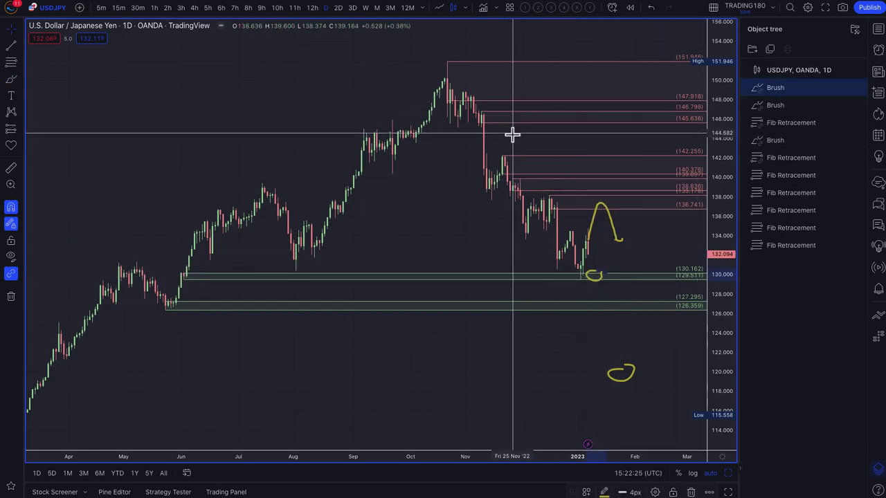
{"action": "left_click", "coordinate": [414, 149]}
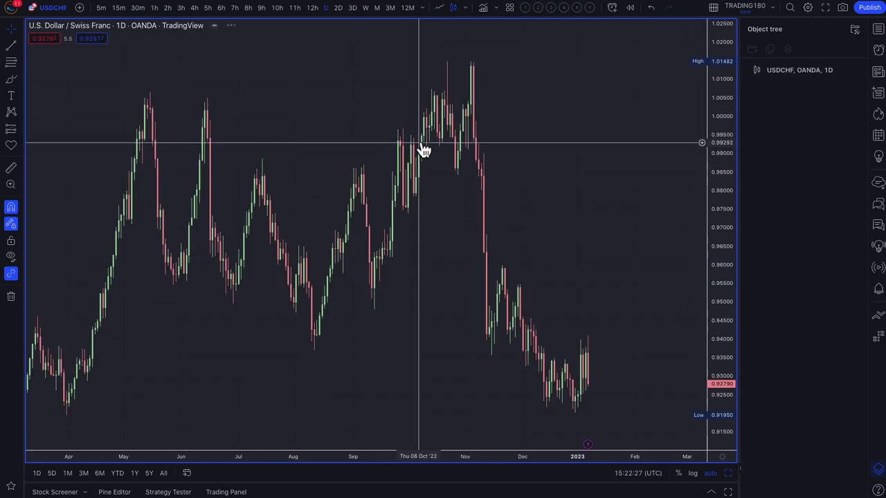
Draw a USDCHF demand zone from 0.91732 down to the 0.90881 candle low.
{"action": "scroll", "coordinate": [509, 315], "scroll_direction": "down", "scroll_amount": 5}
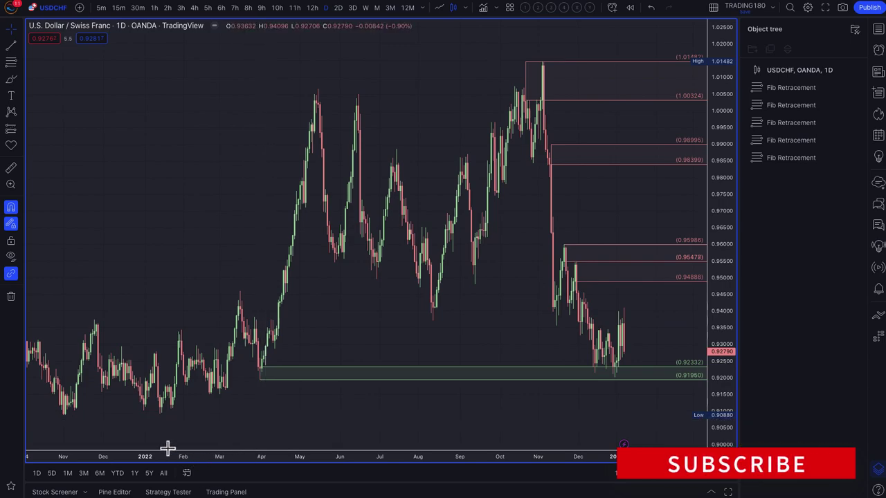
{"action": "scroll", "coordinate": [224, 439], "scroll_direction": "down", "scroll_amount": 2}
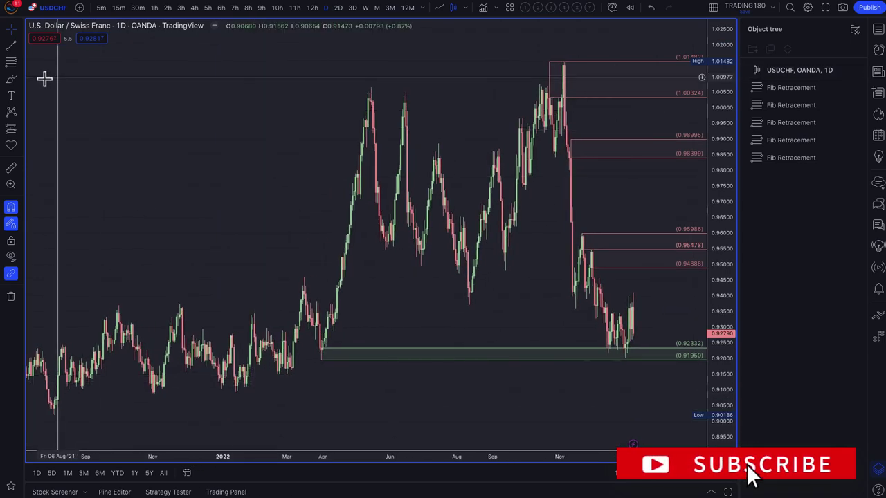
{"action": "left_click", "coordinate": [11, 62]}
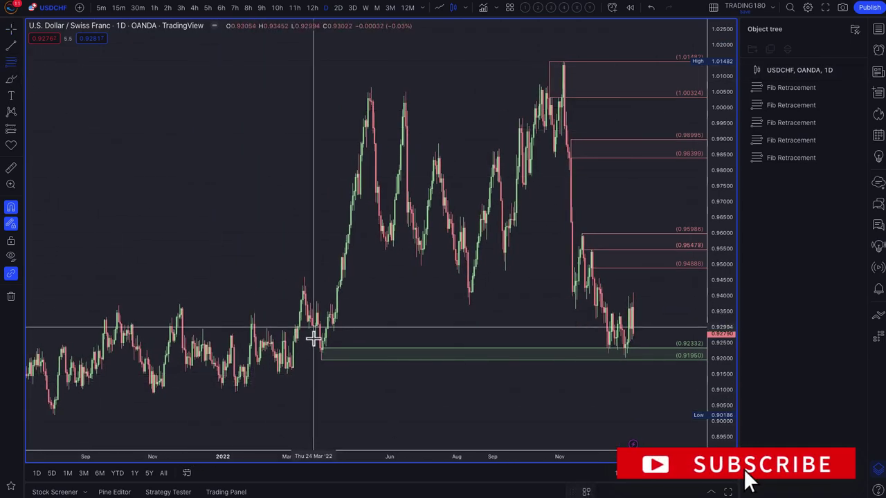
{"action": "left_click", "coordinate": [291, 367]}
{"action": "left_click", "coordinate": [152, 392]}
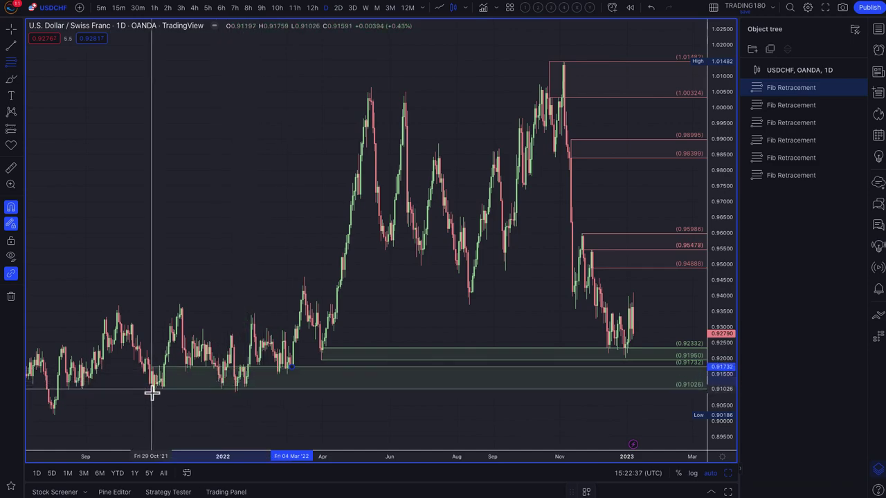
{"action": "left_click", "coordinate": [70, 392]}
{"action": "left_click_drag", "start_coordinate": [73, 400], "coordinate": [152, 405]}
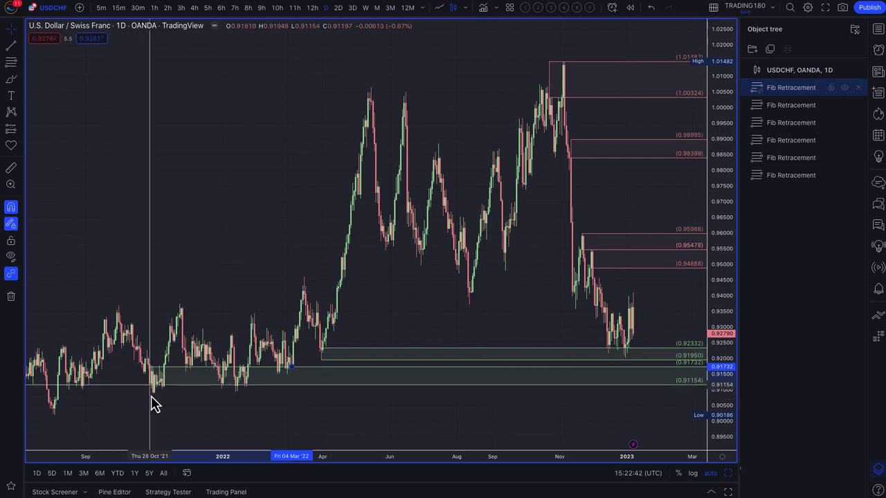
Add a second demand zone from 0.90511 down to 0.90186.
{"action": "left_click", "coordinate": [11, 62]}
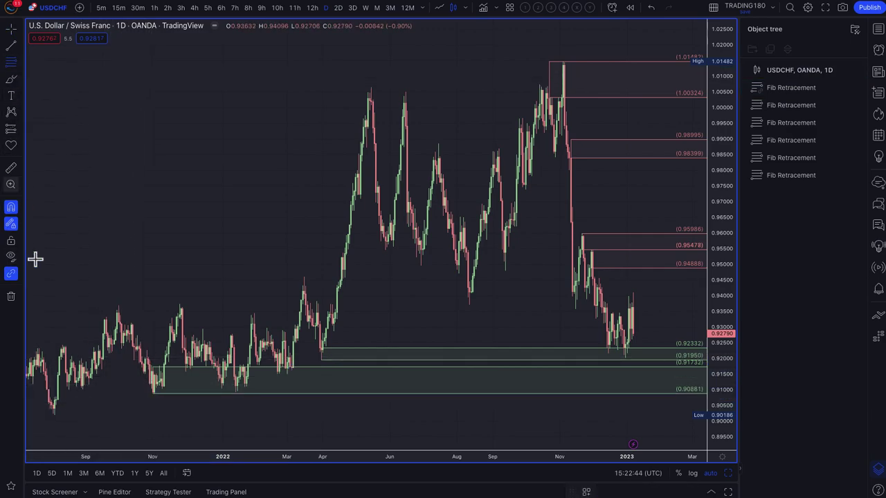
{"action": "left_click", "coordinate": [52, 409]}
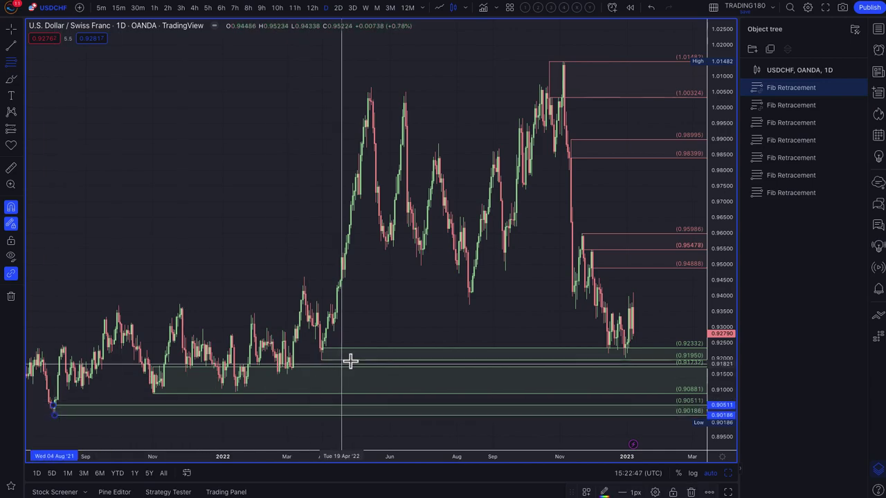
{"action": "scroll", "coordinate": [382, 364], "scroll_direction": "up", "scroll_amount": 1}
{"action": "left_click", "coordinate": [385, 373]}
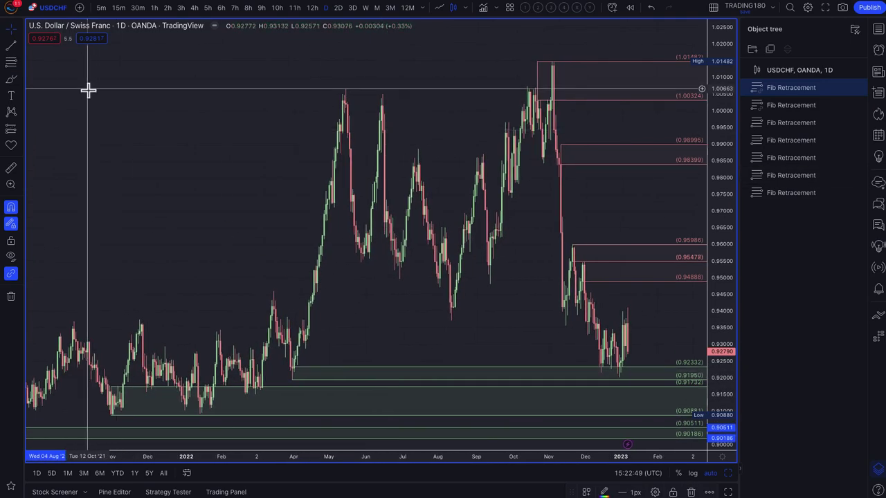
{"action": "left_click", "coordinate": [98, 101]}
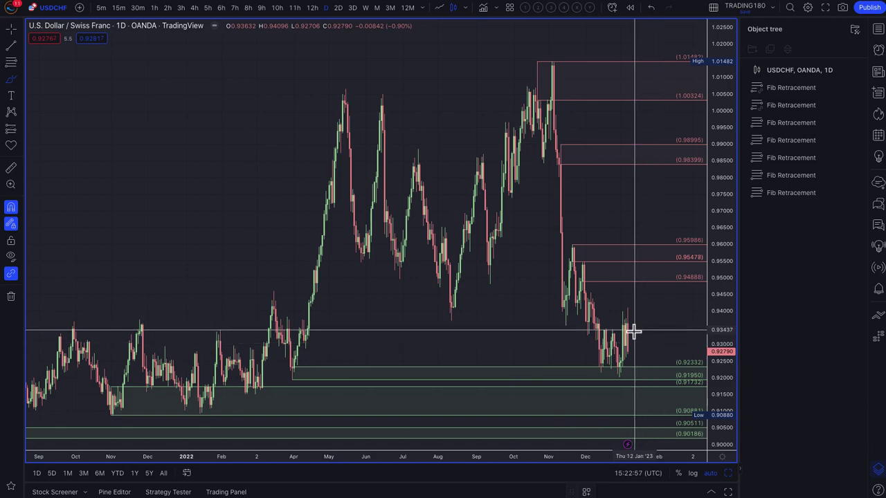
Draw a 0.93472–0.94562 supply zone and apply the 1. SUPPLY template.
{"action": "scroll", "coordinate": [635, 313], "scroll_direction": "up", "scroll_amount": 5}
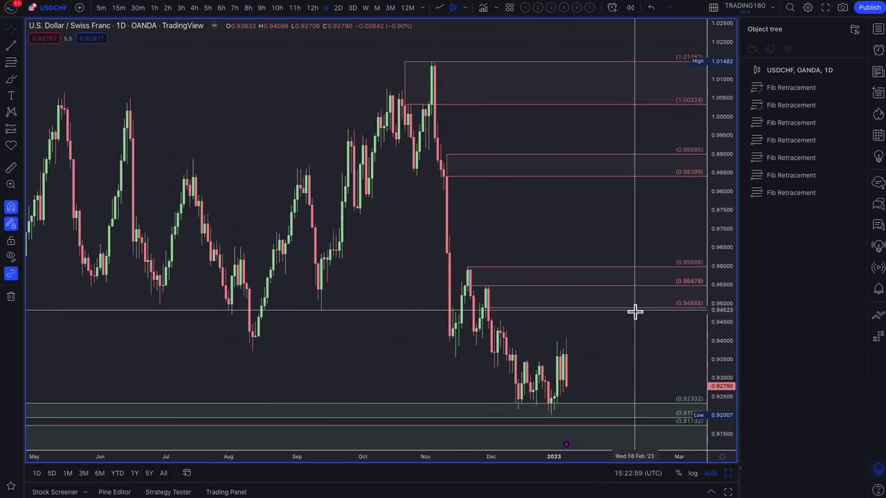
{"action": "left_click", "coordinate": [10, 63]}
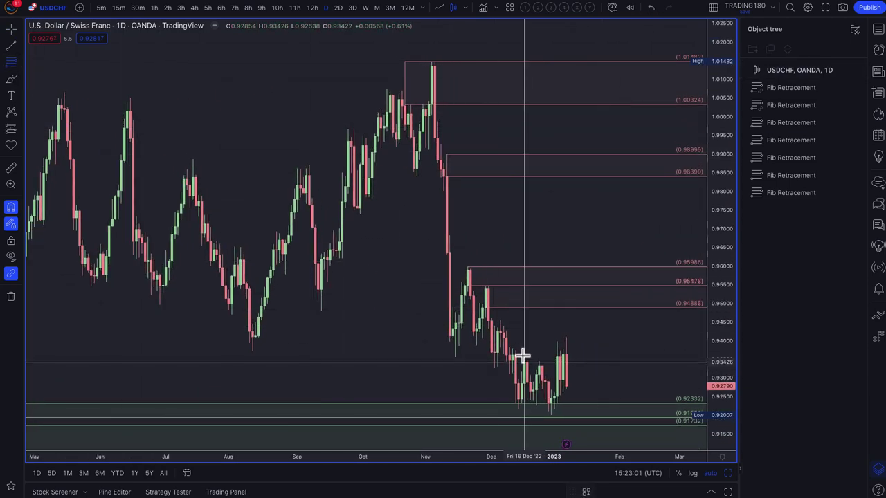
{"action": "left_click", "coordinate": [511, 360]}
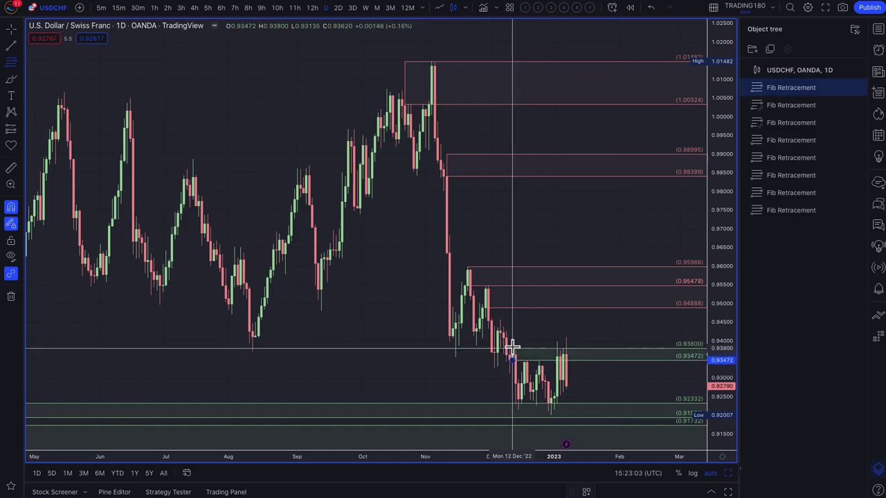
{"action": "left_click", "coordinate": [500, 320]}
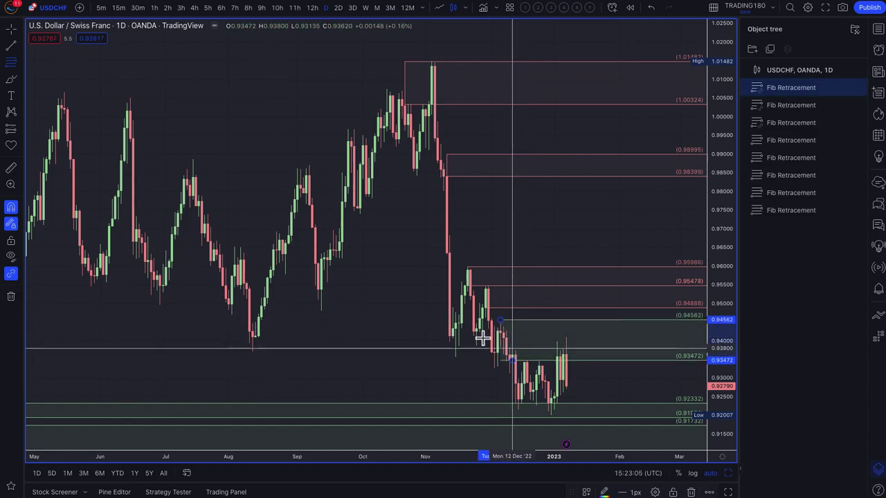
{"action": "left_click", "coordinate": [586, 491]}
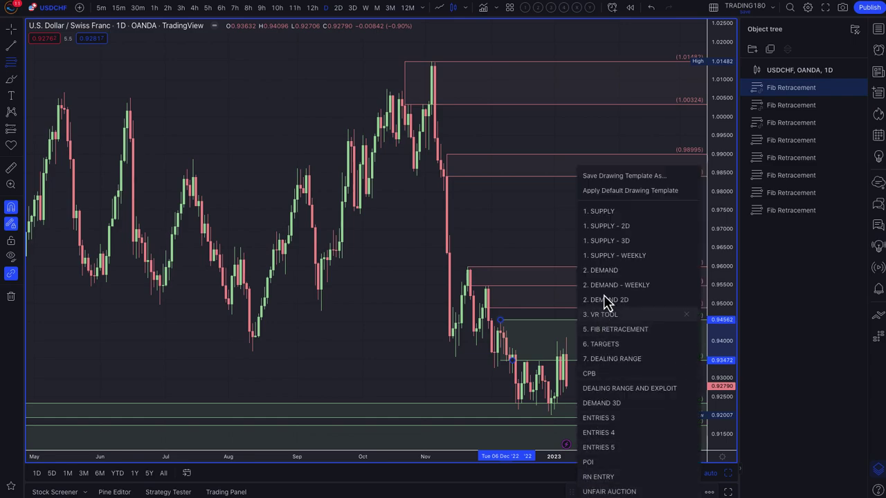
{"action": "left_click", "coordinate": [612, 213]}
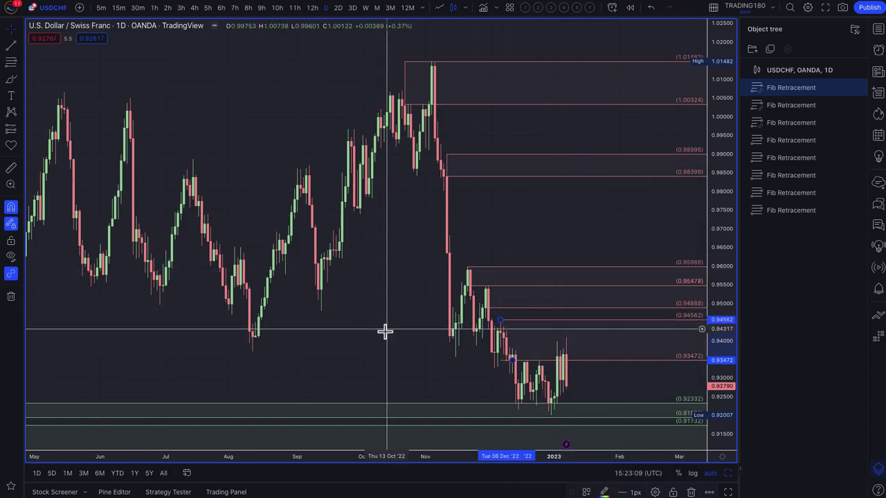
{"action": "left_click", "coordinate": [12, 79]}
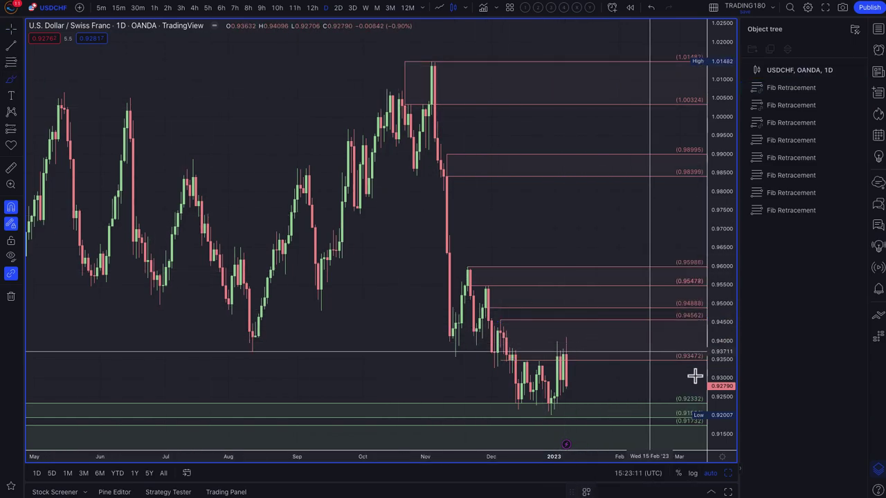
Sketch yellow brush projections circling the recent USDCHF lows and dropping into the green demand zone.
{"action": "mouse_move", "coordinate": [569, 382]}
{"action": "left_mouse_down"}
{"action": "mouse_move", "coordinate": [607, 295]}
{"action": "mouse_move", "coordinate": [603, 273]}
{"action": "mouse_move", "coordinate": [625, 366]}
{"action": "mouse_move", "coordinate": [643, 341]}
{"action": "left_mouse_up"}
{"action": "scroll", "coordinate": [642, 350], "scroll_direction": "down", "scroll_amount": 3}
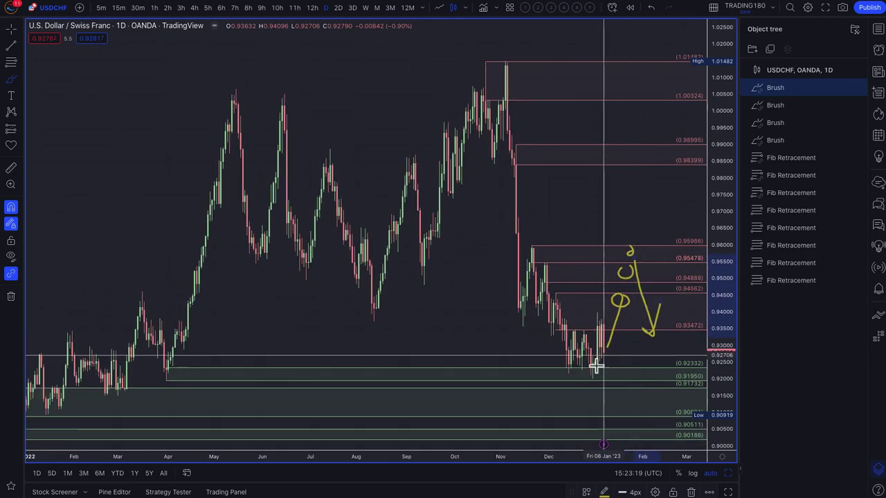
{"action": "scroll", "coordinate": [580, 378], "scroll_direction": "down", "scroll_amount": 3}
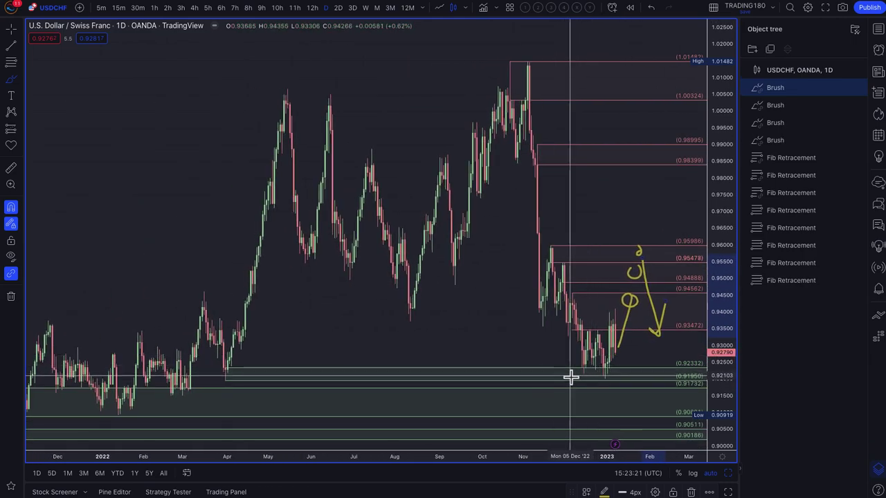
{"action": "left_click_drag", "start_coordinate": [604, 372], "coordinate": [569, 376]}
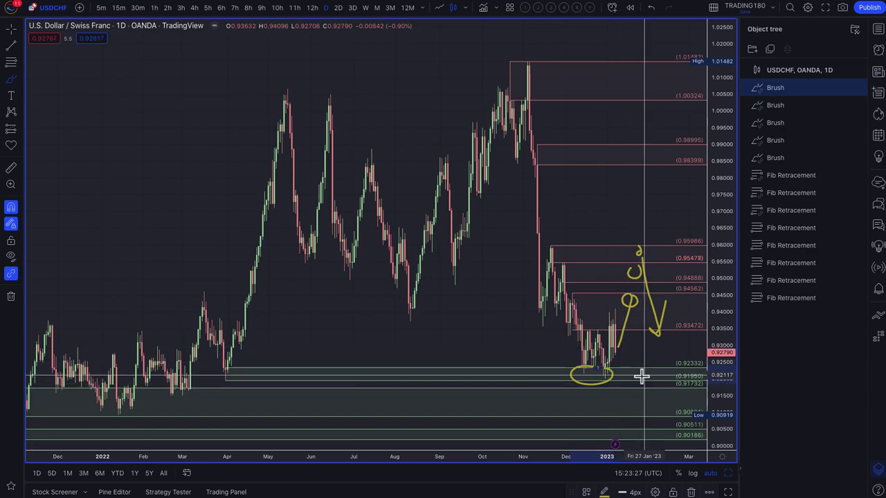
{"action": "left_click_drag", "start_coordinate": [618, 360], "coordinate": [615, 353]}
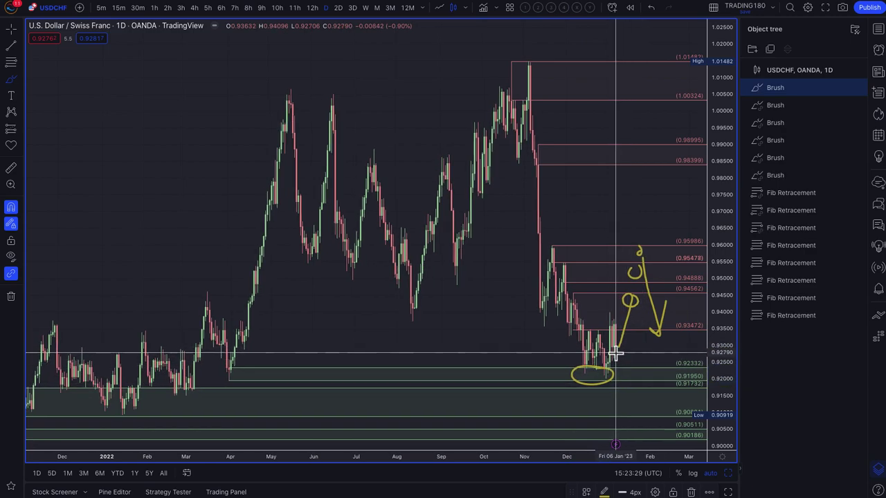
{"action": "mouse_move", "coordinate": [629, 389]}
{"action": "left_mouse_down"}
{"action": "mouse_move", "coordinate": [633, 405]}
{"action": "mouse_move", "coordinate": [629, 377]}
{"action": "mouse_move", "coordinate": [656, 387]}
{"action": "left_mouse_up"}
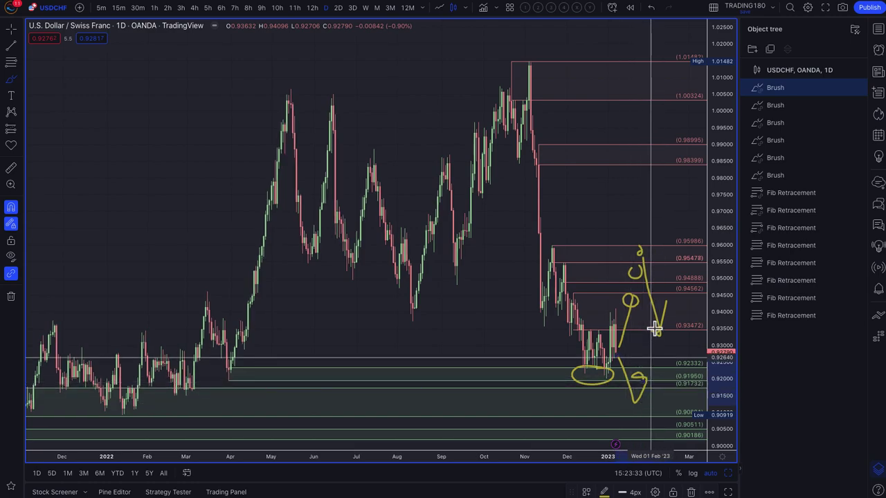
{"action": "left_click", "coordinate": [475, 241]}
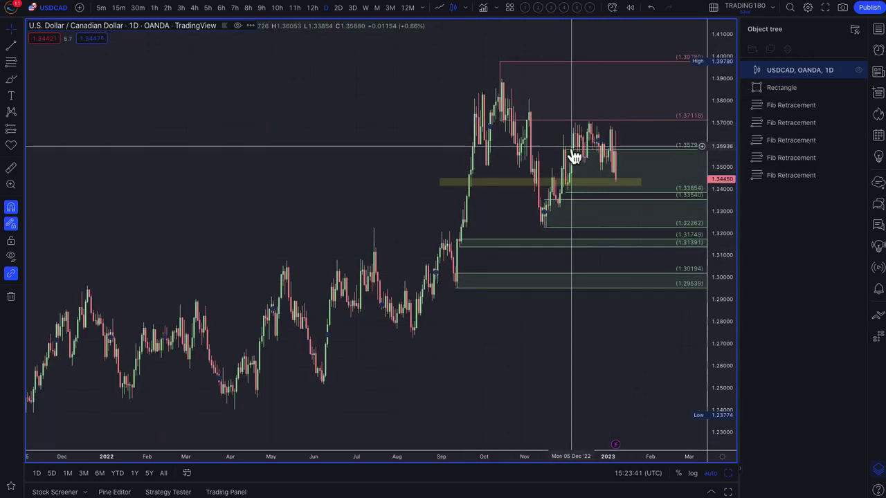
Draw a small Fib retracement from about 1.36508 to 1.37052 across the recent USDCAD highs.
{"action": "scroll", "coordinate": [621, 153], "scroll_direction": "up", "scroll_amount": 1}
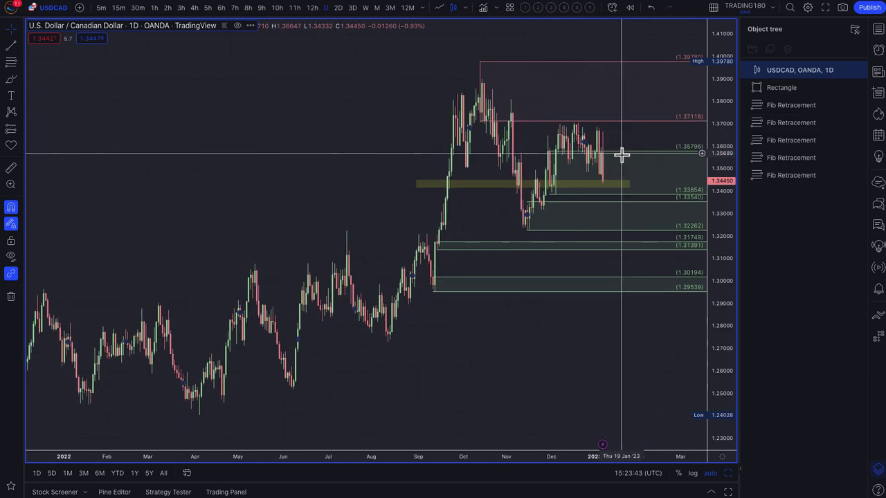
{"action": "scroll", "coordinate": [621, 154], "scroll_direction": "up", "scroll_amount": 1}
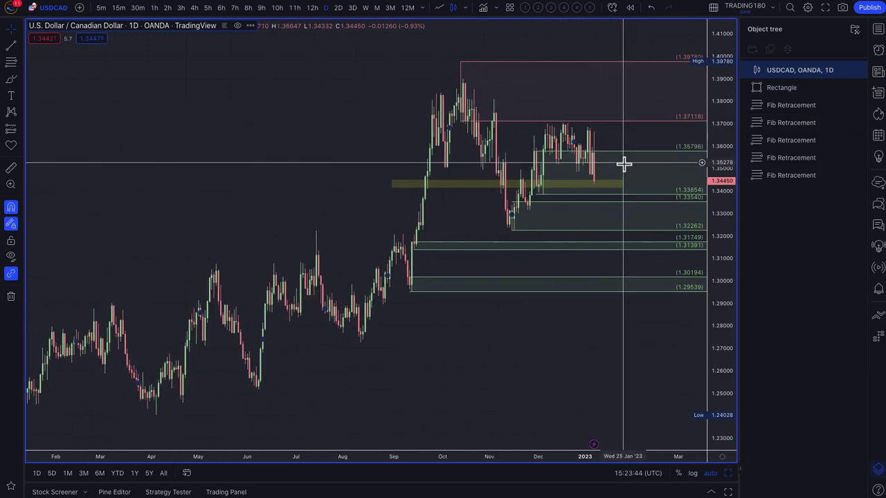
{"action": "left_click", "coordinate": [13, 81]}
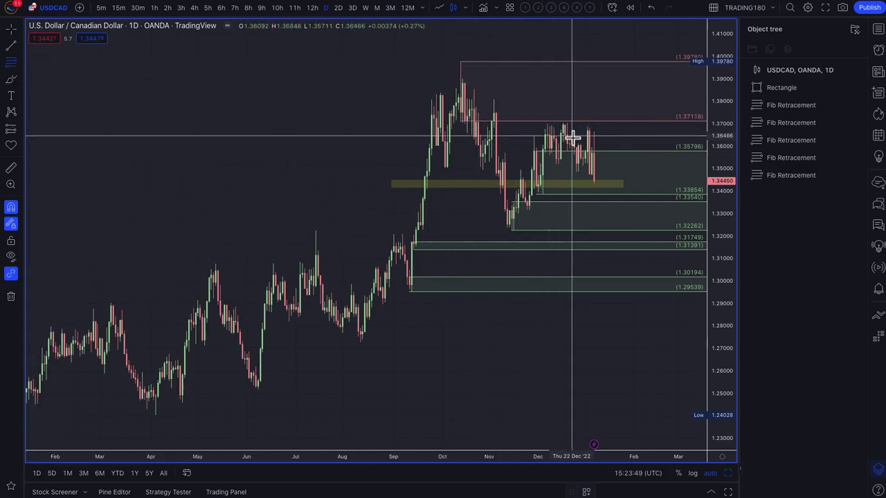
{"action": "left_click_drag", "start_coordinate": [564, 135], "coordinate": [562, 124]}
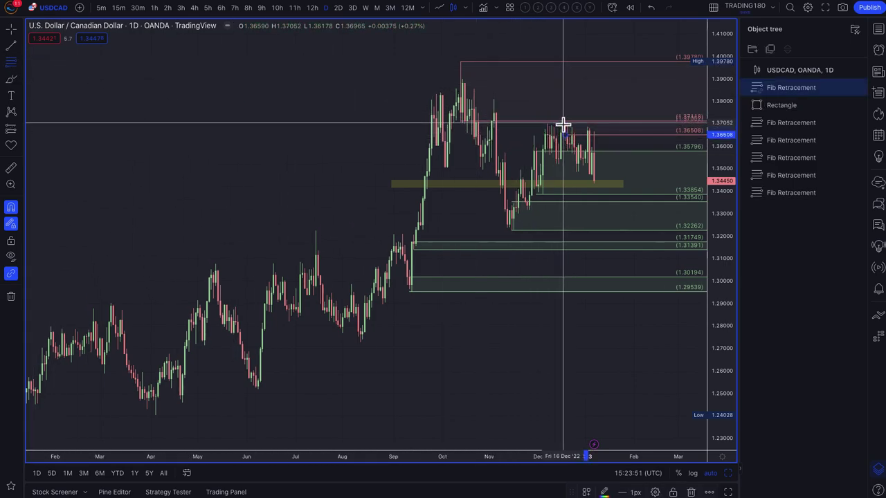
{"action": "left_click", "coordinate": [26, 78]}
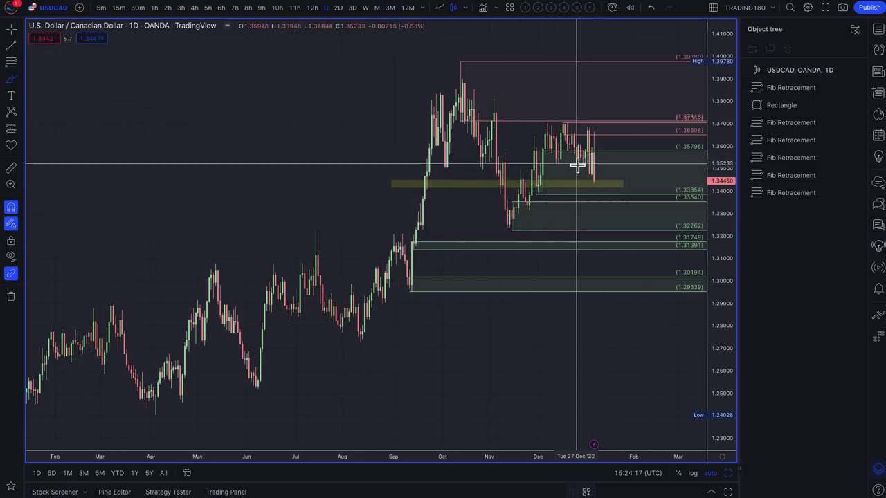
{"action": "key", "text": "Escape"}
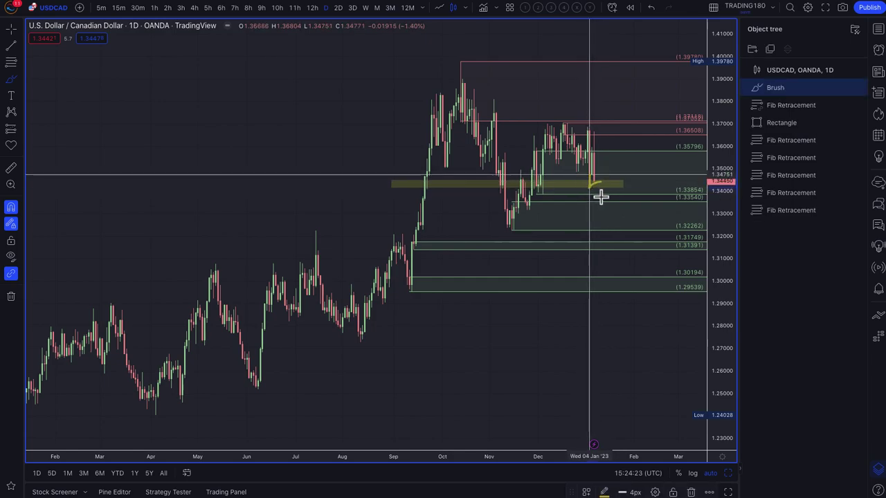
On USDCAD, brush yellow circles on the recent highs and upward arrows from the 1.343 and 1.33 areas.
{"action": "left_click", "coordinate": [596, 182]}
{"action": "mouse_move", "coordinate": [597, 218]}
{"action": "left_mouse_down"}
{"action": "mouse_move", "coordinate": [593, 227]}
{"action": "mouse_move", "coordinate": [629, 192]}
{"action": "mouse_move", "coordinate": [640, 210]}
{"action": "left_mouse_up"}
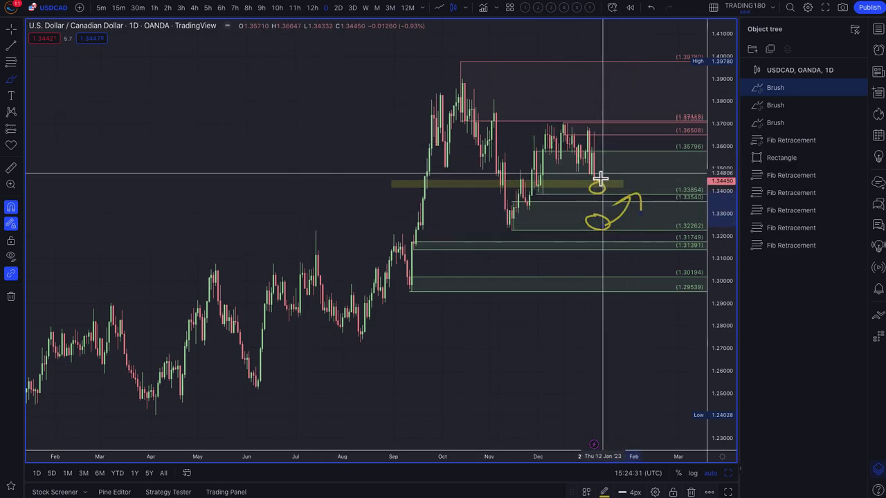
{"action": "mouse_move", "coordinate": [596, 183]}
{"action": "left_mouse_down"}
{"action": "mouse_move", "coordinate": [621, 126]}
{"action": "mouse_move", "coordinate": [645, 139]}
{"action": "left_mouse_up"}
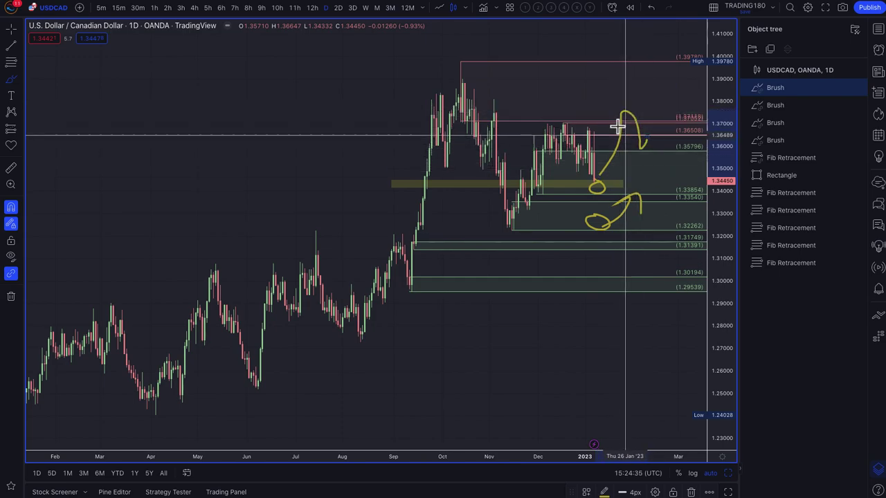
{"action": "mouse_move", "coordinate": [594, 129]}
{"action": "left_mouse_down"}
{"action": "mouse_move", "coordinate": [574, 129]}
{"action": "mouse_move", "coordinate": [589, 143]}
{"action": "left_mouse_up"}
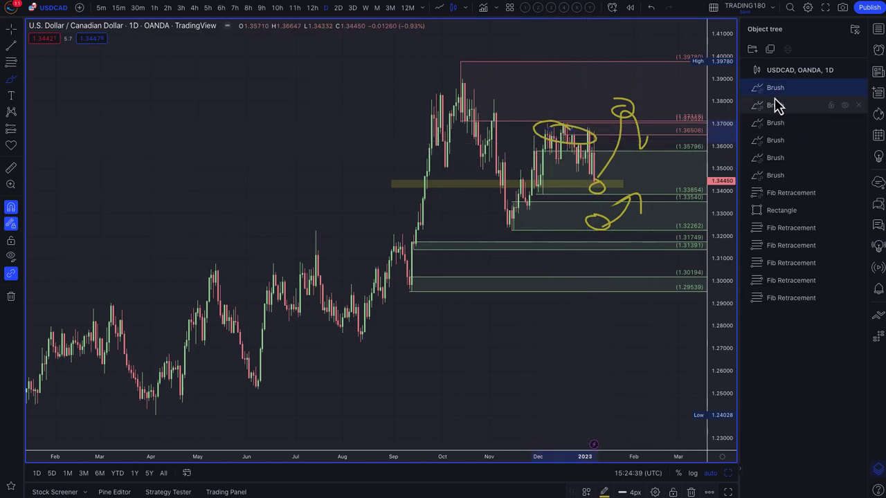
{"action": "left_click", "coordinate": [398, 97]}
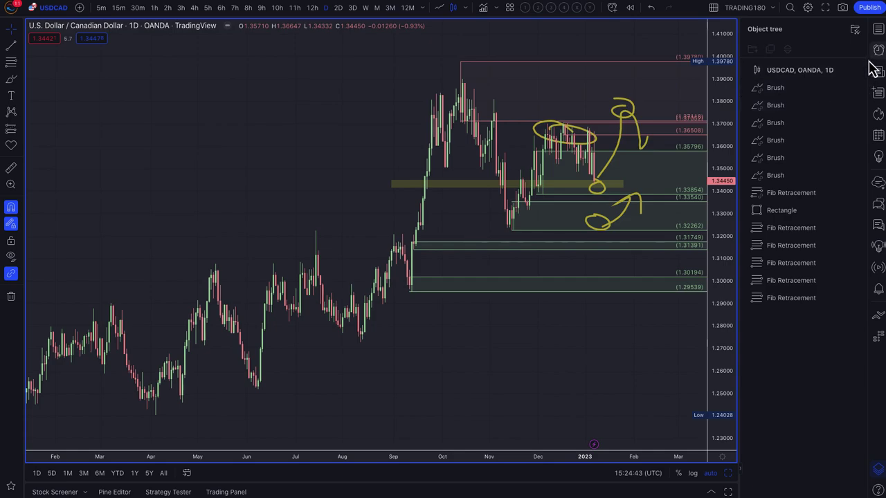
Switch to NZDUSD and brush a yellow rise from current price with a small hook at its top.
{"action": "left_click", "coordinate": [877, 32]}
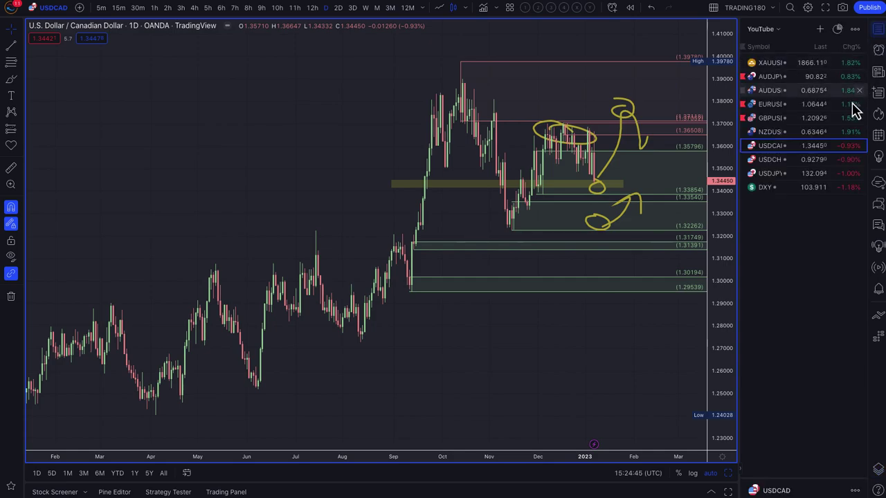
{"action": "left_click", "coordinate": [801, 133]}
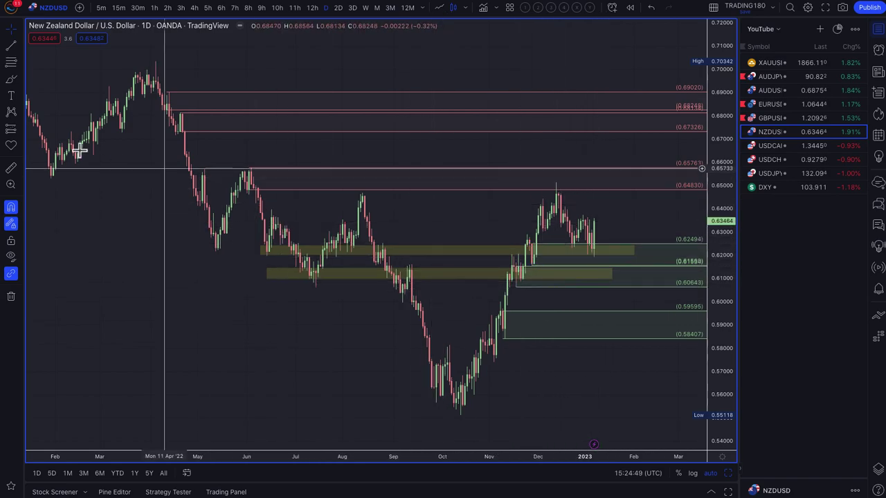
{"action": "left_click", "coordinate": [12, 79]}
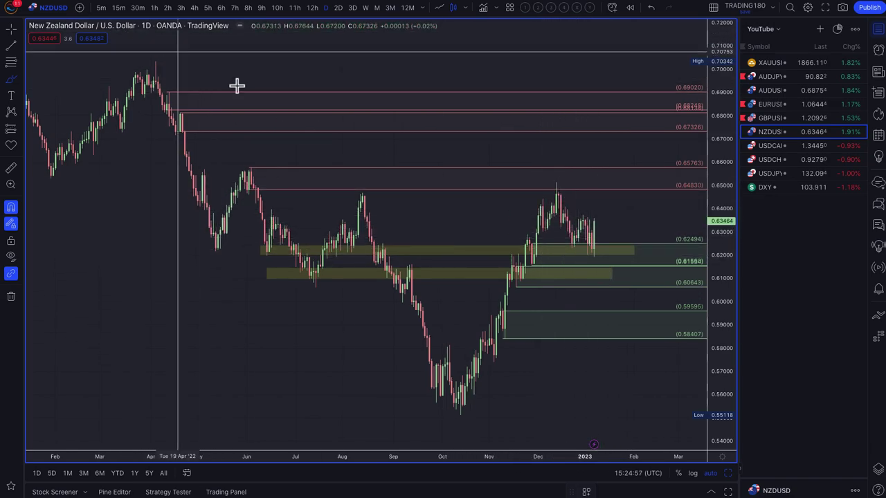
{"action": "mouse_move", "coordinate": [593, 225]}
{"action": "left_mouse_down"}
{"action": "mouse_move", "coordinate": [596, 209]}
{"action": "mouse_move", "coordinate": [617, 188]}
{"action": "left_mouse_up"}
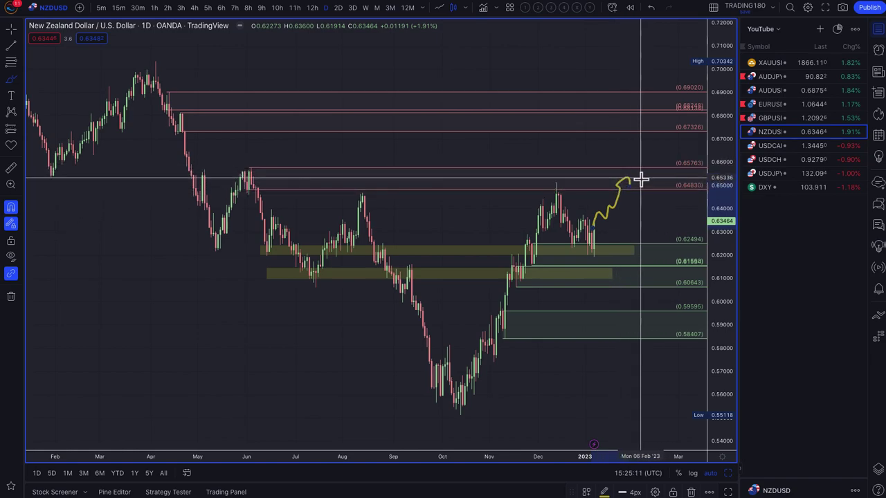
{"action": "left_click_drag", "start_coordinate": [629, 176], "coordinate": [630, 186]}
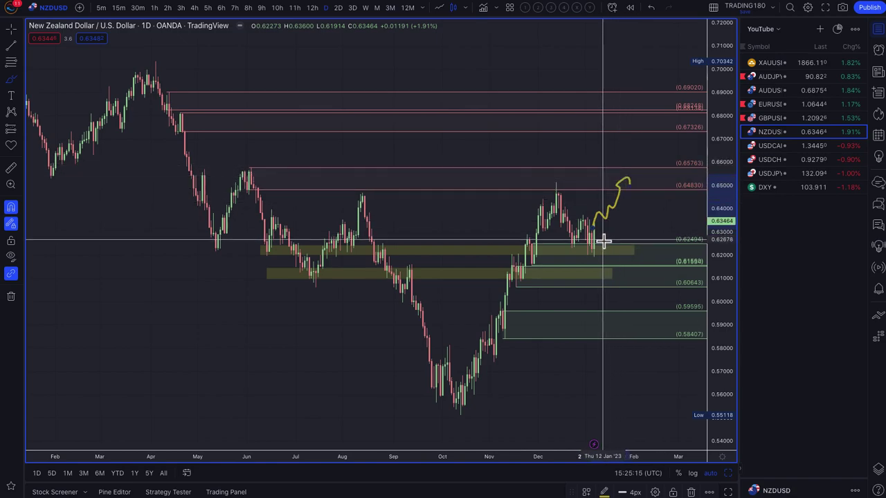
{"action": "key", "text": "ctrl+z"}
{"action": "key", "text": "ctrl+y"}
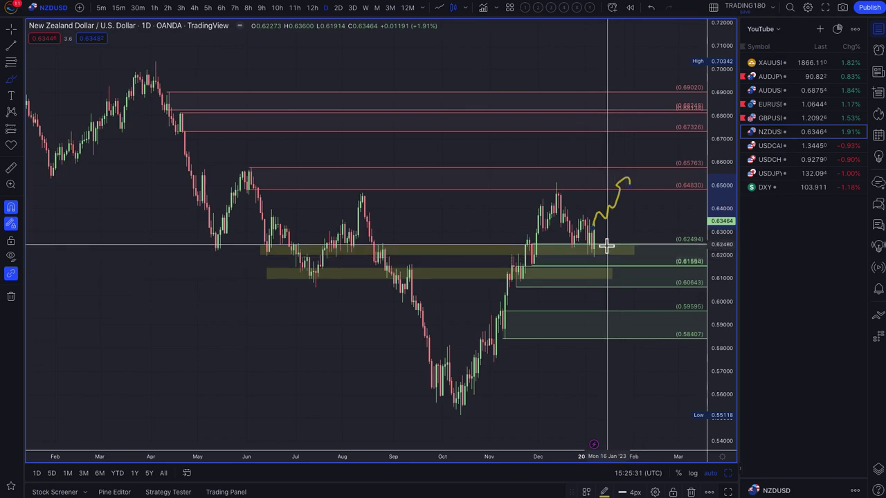
Brush alternative paths: a dip into the demand zone, a bounce from the lower zone, and a turn lower near 0.655.
{"action": "mouse_move", "coordinate": [596, 230]}
{"action": "left_mouse_down"}
{"action": "mouse_move", "coordinate": [616, 263]}
{"action": "mouse_move", "coordinate": [623, 237]}
{"action": "mouse_move", "coordinate": [644, 236]}
{"action": "left_mouse_up"}
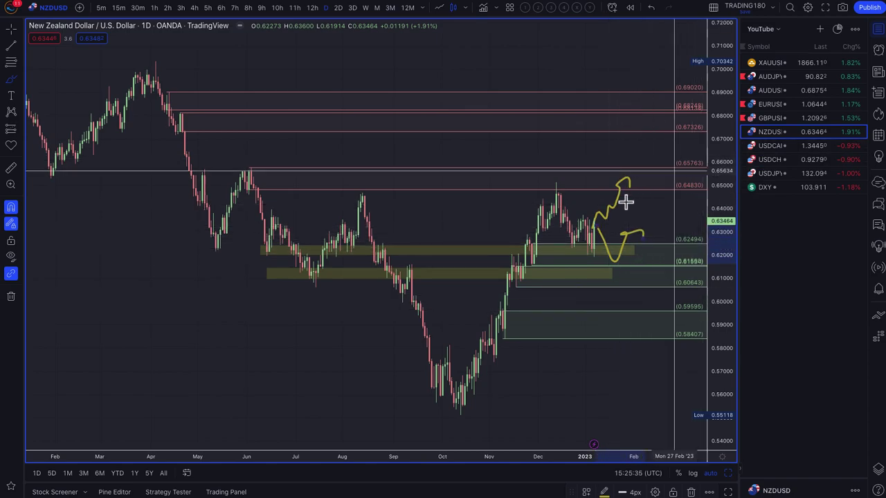
{"action": "mouse_move", "coordinate": [626, 279]}
{"action": "left_mouse_down"}
{"action": "mouse_move", "coordinate": [615, 281]}
{"action": "mouse_move", "coordinate": [665, 259]}
{"action": "left_mouse_up"}
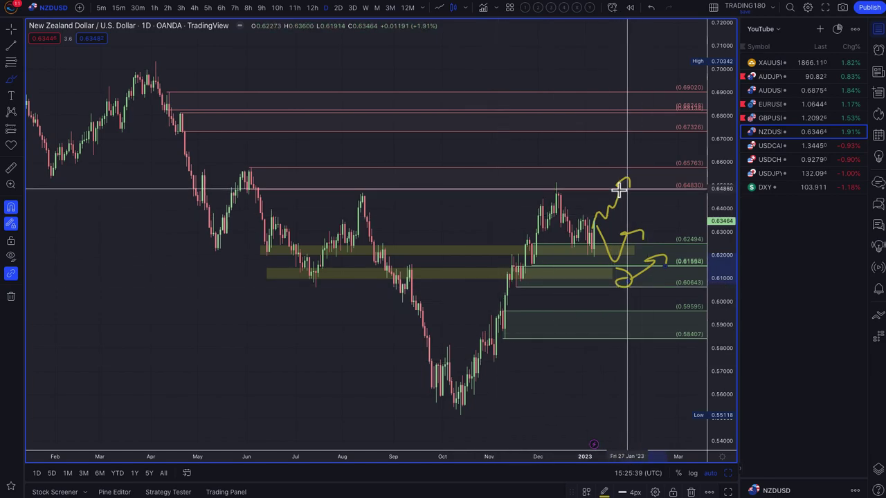
{"action": "left_click_drag", "start_coordinate": [635, 178], "coordinate": [677, 203]}
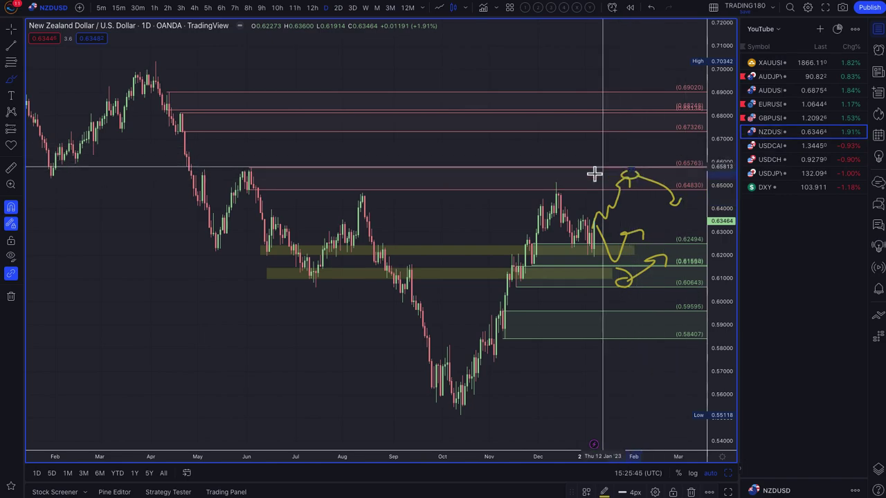
{"action": "left_click", "coordinate": [783, 121]}
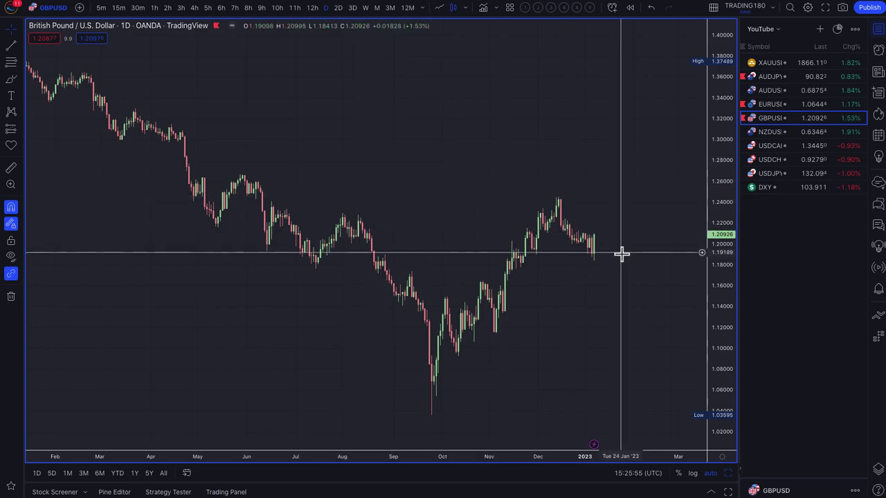
Zoom in on the clean GBPUSD daily chart.
{"action": "scroll", "coordinate": [531, 251], "scroll_direction": "up", "scroll_amount": 2}
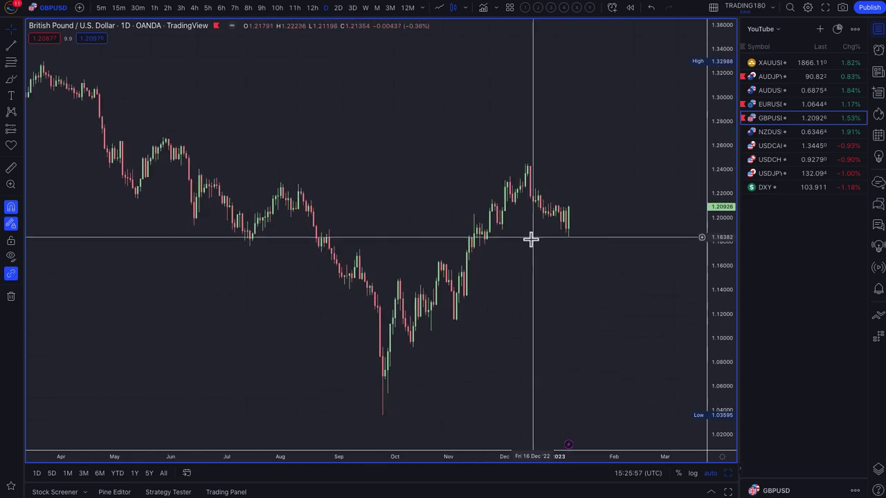
{"action": "scroll", "coordinate": [526, 240], "scroll_direction": "up", "scroll_amount": 1}
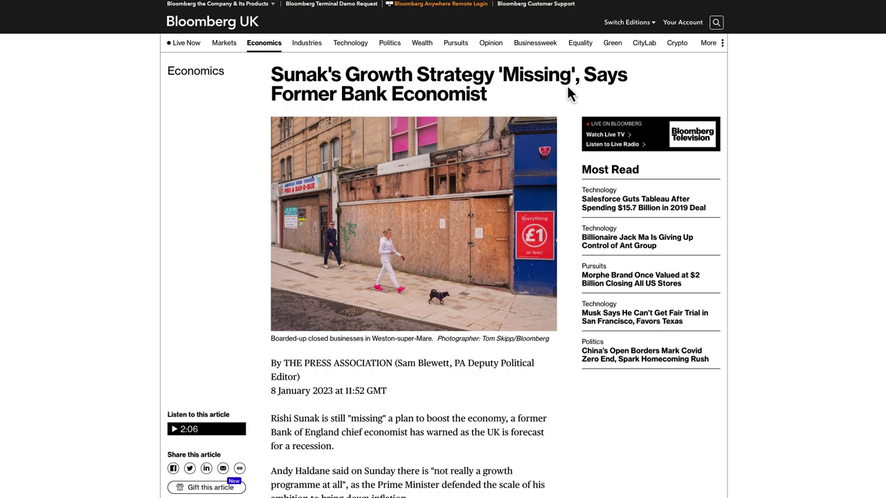
Scroll through the Bloomberg article and select its opening sentence.
{"action": "scroll", "coordinate": [341, 95], "scroll_direction": "down", "scroll_amount": 1}
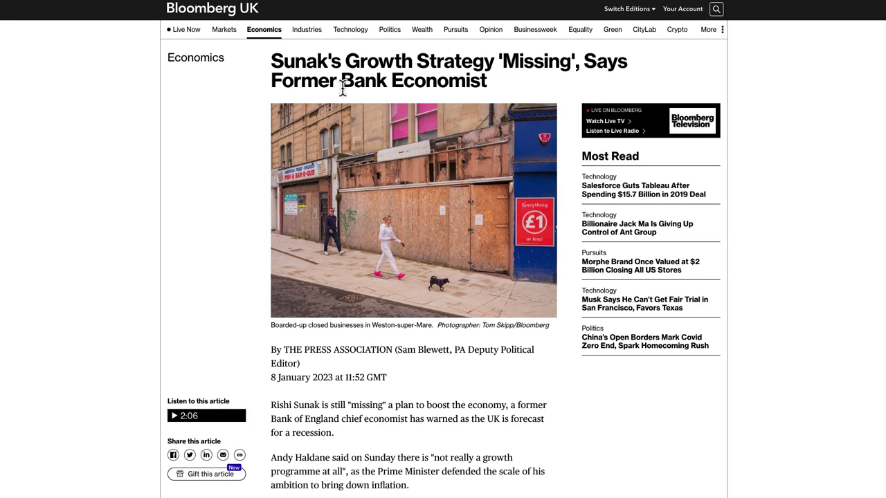
{"action": "scroll", "coordinate": [342, 89], "scroll_direction": "down", "scroll_amount": 2}
{"action": "scroll", "coordinate": [319, 326], "scroll_direction": "down", "scroll_amount": 2}
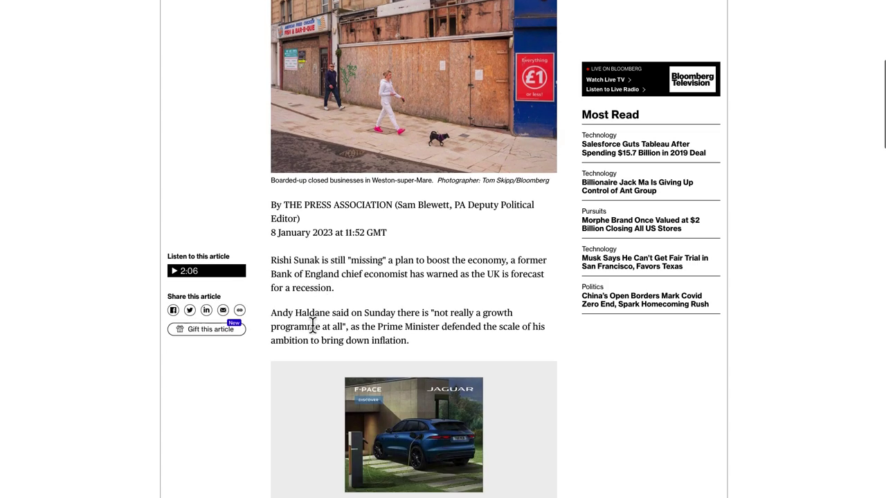
{"action": "scroll", "coordinate": [313, 326], "scroll_direction": "down", "scroll_amount": 1}
{"action": "left_click_drag", "start_coordinate": [322, 200], "coordinate": [476, 206]}
{"action": "left_click_drag", "start_coordinate": [367, 201], "coordinate": [324, 209]}
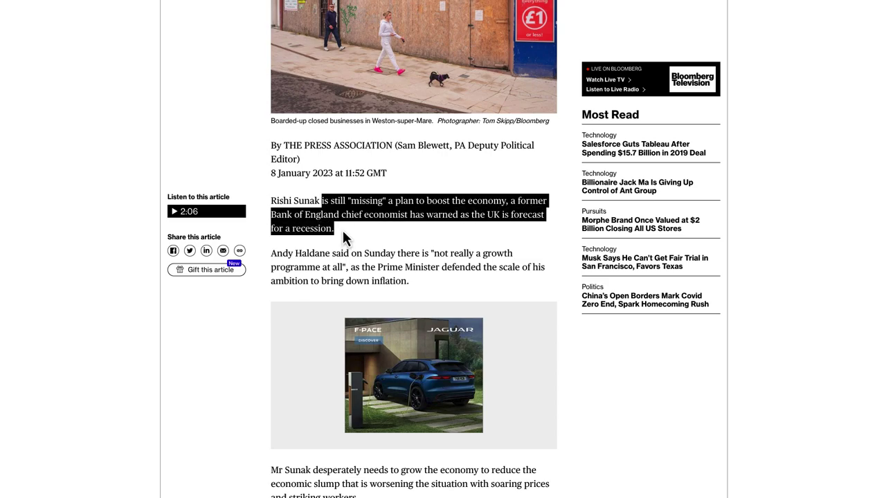
{"action": "scroll", "coordinate": [344, 232], "scroll_direction": "up", "scroll_amount": 2}
{"action": "scroll", "coordinate": [356, 260], "scroll_direction": "up", "scroll_amount": 3}
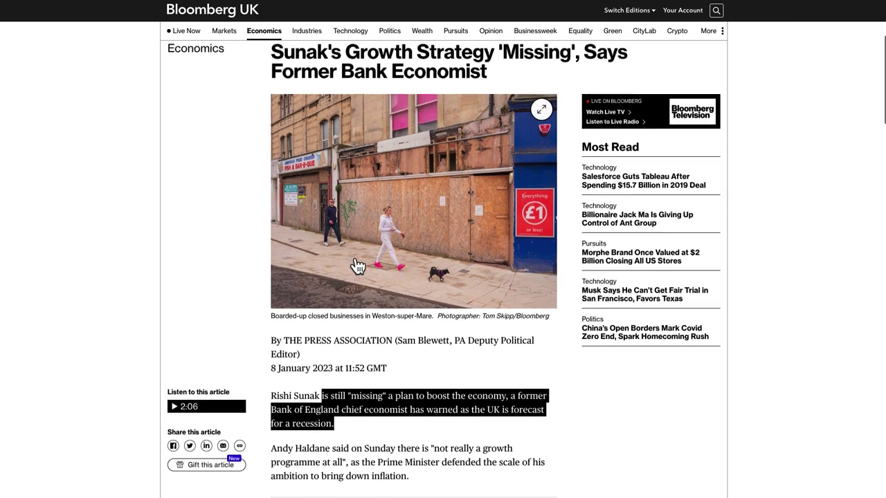
{"action": "scroll", "coordinate": [261, 242], "scroll_direction": "down", "scroll_amount": 2}
{"action": "scroll", "coordinate": [326, 304], "scroll_direction": "down", "scroll_amount": 2}
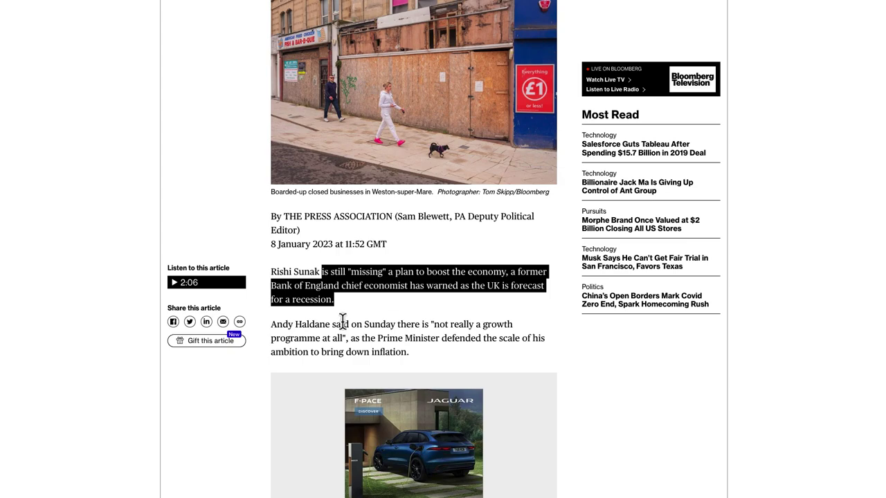
{"action": "scroll", "coordinate": [342, 319], "scroll_direction": "down", "scroll_amount": 4}
Highlight the paragraph saying the UK has no real growth programme.
{"action": "left_click_drag", "start_coordinate": [309, 201], "coordinate": [357, 205]}
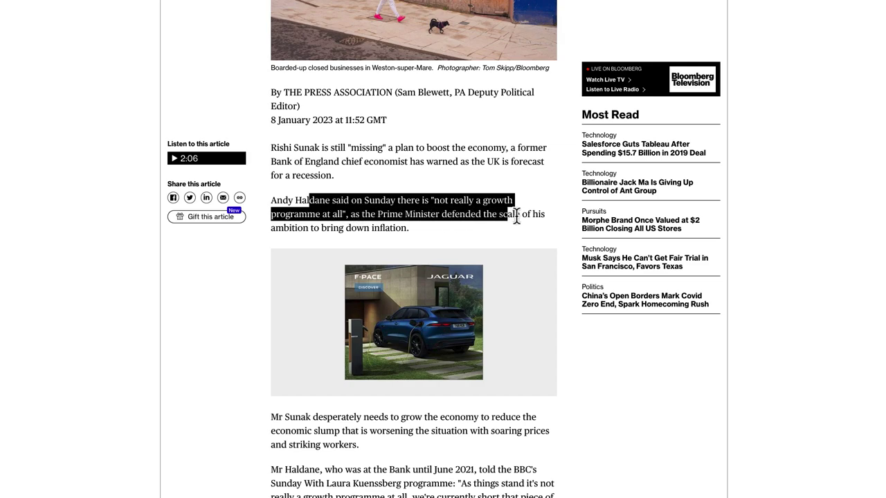
{"action": "left_click_drag", "start_coordinate": [369, 224], "coordinate": [402, 227]}
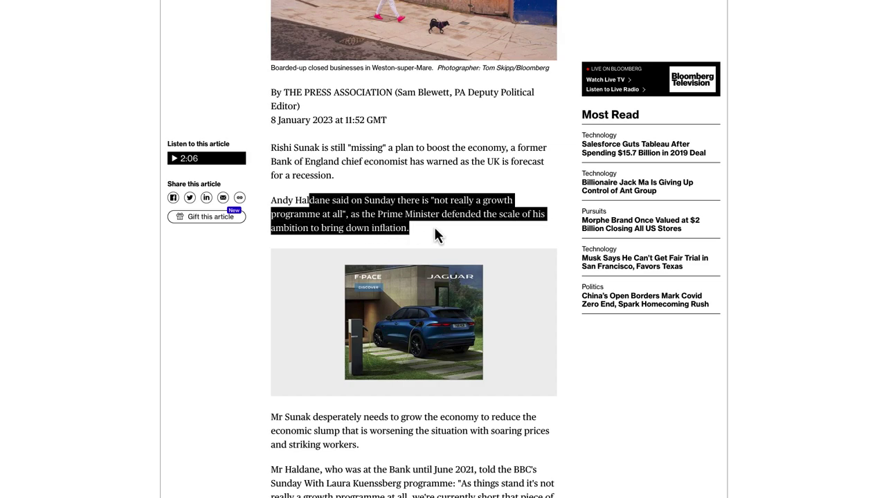
{"action": "scroll", "coordinate": [422, 256], "scroll_direction": "down", "scroll_amount": 3}
{"action": "scroll", "coordinate": [409, 277], "scroll_direction": "up", "scroll_amount": 3}
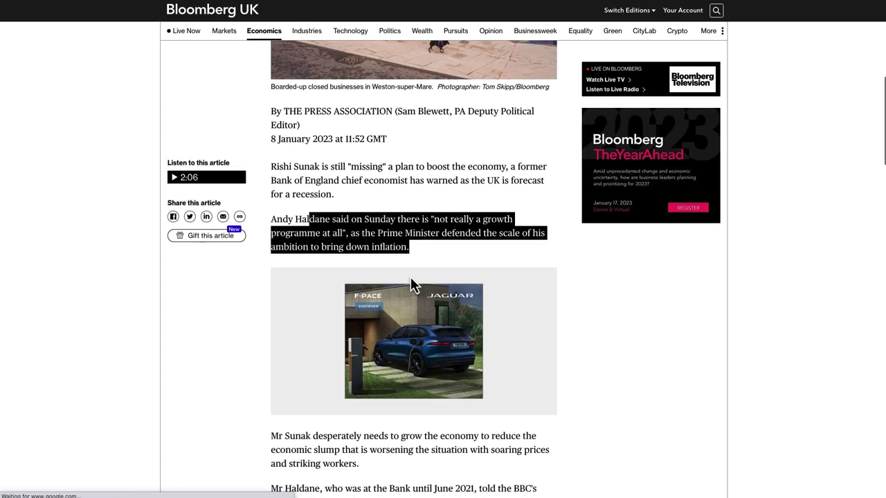
{"action": "scroll", "coordinate": [410, 277], "scroll_direction": "up", "scroll_amount": 4}
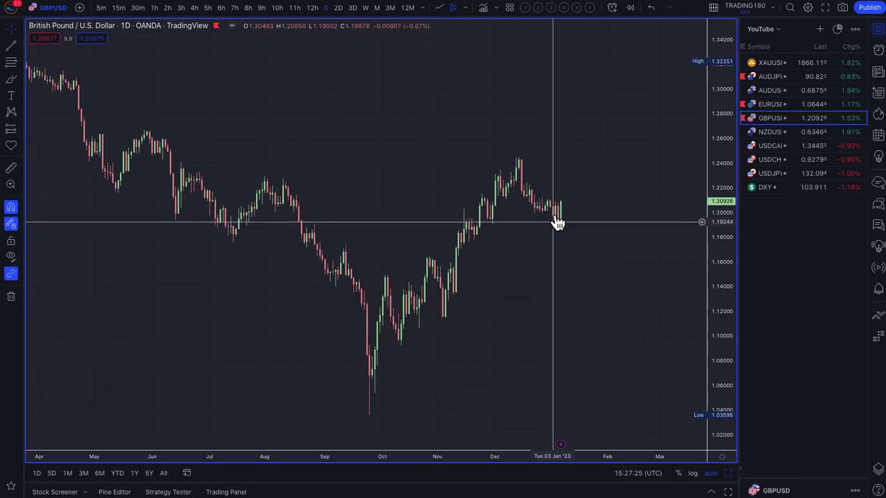
Mark red levels at 1.24468/1.23654 and 1.22420/1.21458 above the GBPUSD price.
{"action": "left_click", "coordinate": [11, 62]}
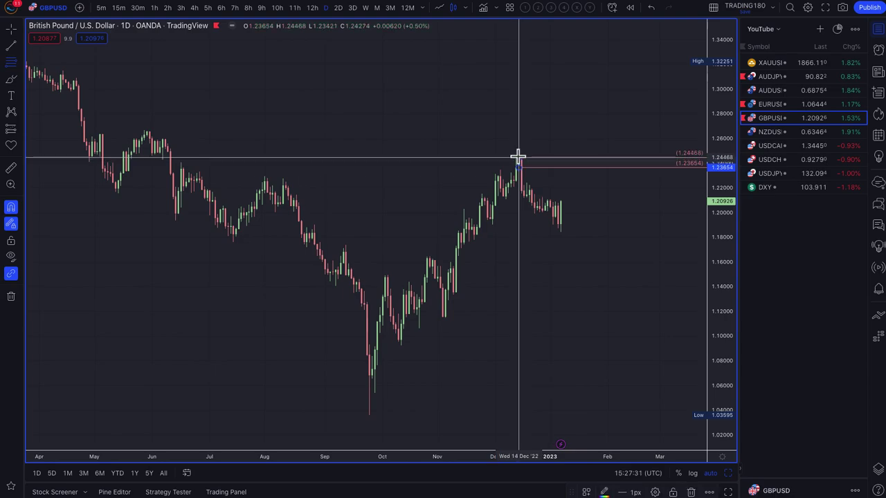
{"action": "left_click", "coordinate": [518, 157]}
{"action": "scroll", "coordinate": [581, 212], "scroll_direction": "up", "scroll_amount": 4}
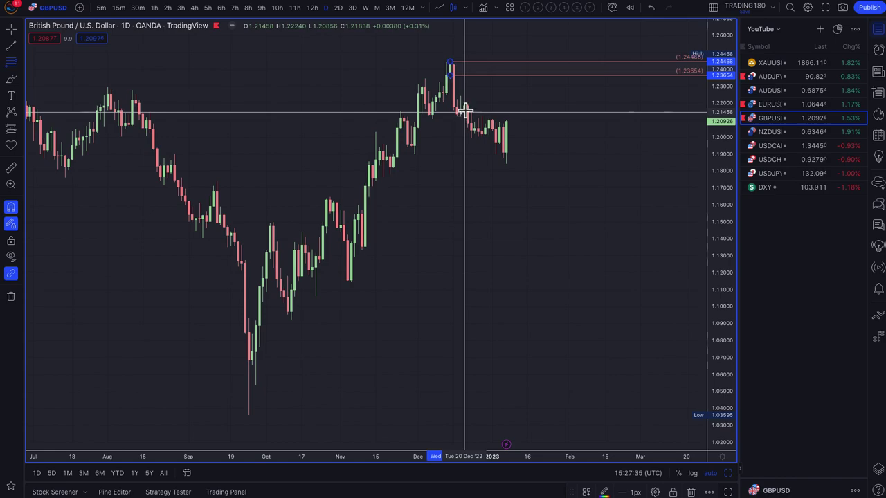
{"action": "left_click", "coordinate": [464, 112]}
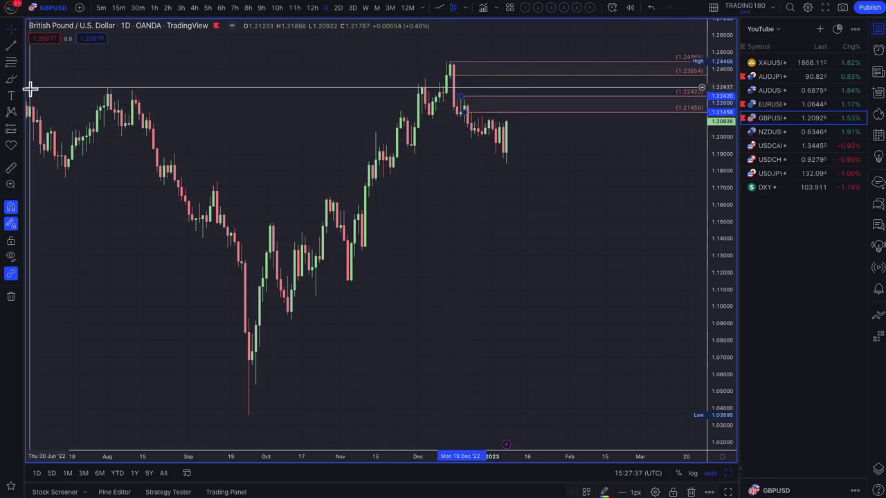
{"action": "left_click", "coordinate": [528, 118]}
Brush a yellow arc projecting a drop in GBPUSD.
{"action": "mouse_move", "coordinate": [508, 120]}
{"action": "left_mouse_down"}
{"action": "mouse_move", "coordinate": [518, 103]}
{"action": "mouse_move", "coordinate": [569, 135]}
{"action": "mouse_move", "coordinate": [563, 75]}
{"action": "mouse_move", "coordinate": [542, 71]}
{"action": "mouse_move", "coordinate": [558, 69]}
{"action": "mouse_move", "coordinate": [599, 158]}
{"action": "left_mouse_up"}
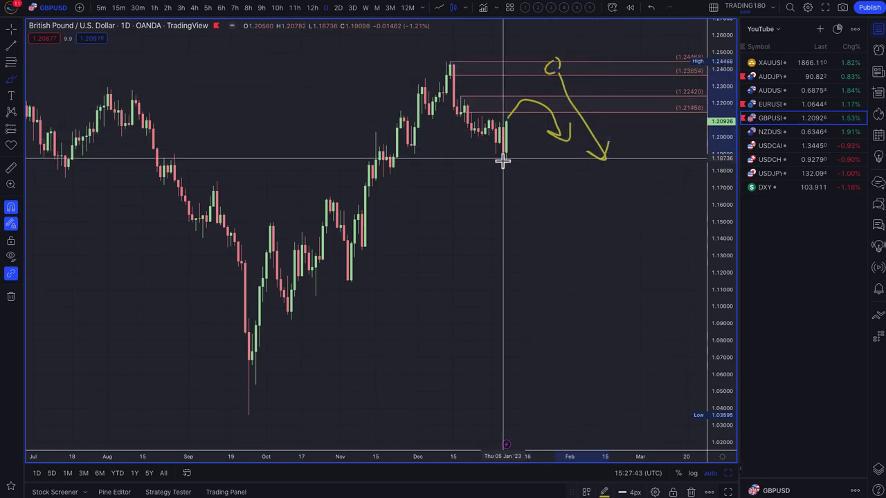
{"action": "scroll", "coordinate": [494, 162], "scroll_direction": "down", "scroll_amount": 3}
{"action": "left_click", "coordinate": [12, 62]}
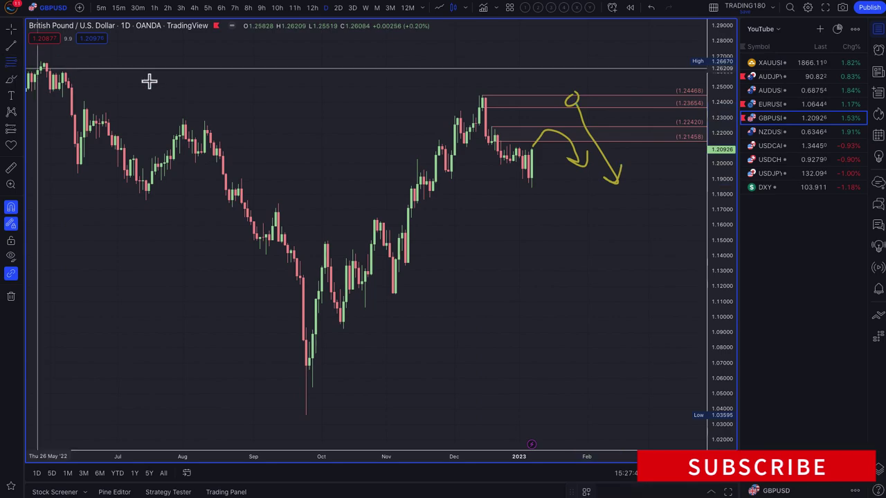
Draw a rectangle at the late-November lows near 1.19 and apply the 2. DEMAND template.
{"action": "left_click", "coordinate": [449, 170]}
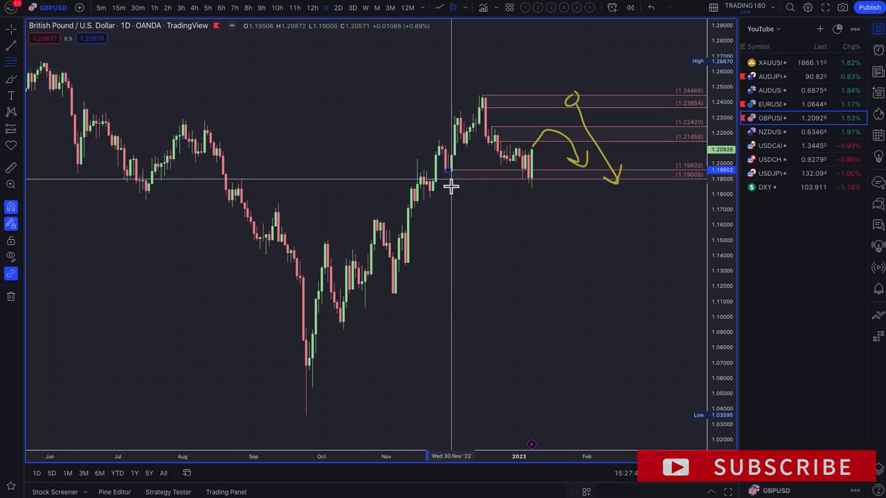
{"action": "left_click", "coordinate": [450, 183]}
{"action": "left_click", "coordinate": [590, 494]}
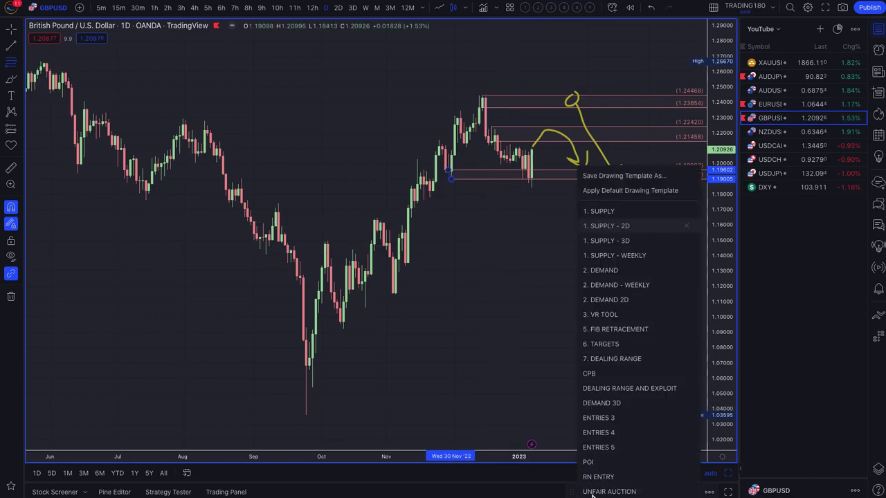
{"action": "left_click", "coordinate": [617, 270]}
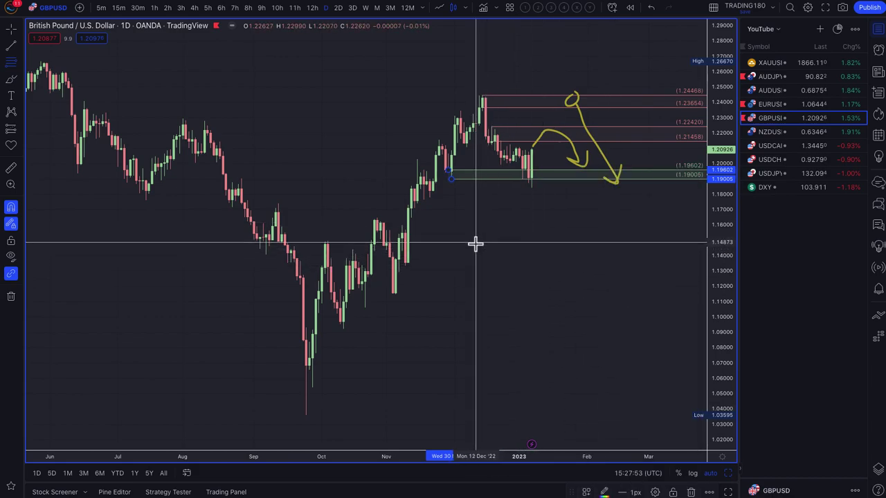
Extend the demand zone down to 1.17099 and add a second zone from 1.15466 to 1.11519.
{"action": "left_click", "coordinate": [11, 66]}
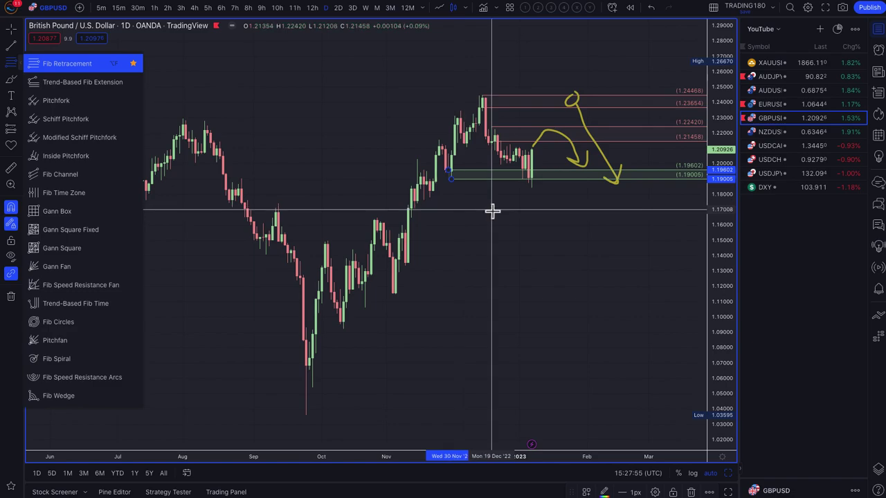
{"action": "left_click", "coordinate": [430, 186]}
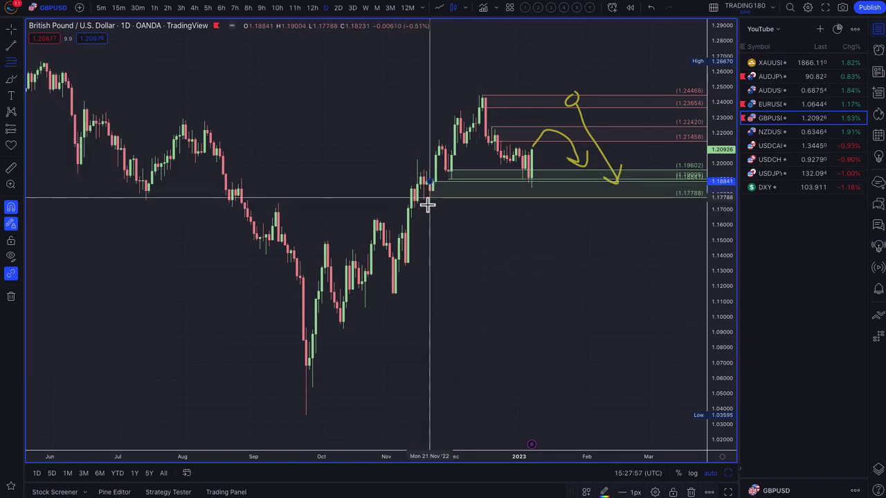
{"action": "left_click", "coordinate": [411, 208]}
{"action": "left_click_drag", "start_coordinate": [431, 182], "coordinate": [450, 179]}
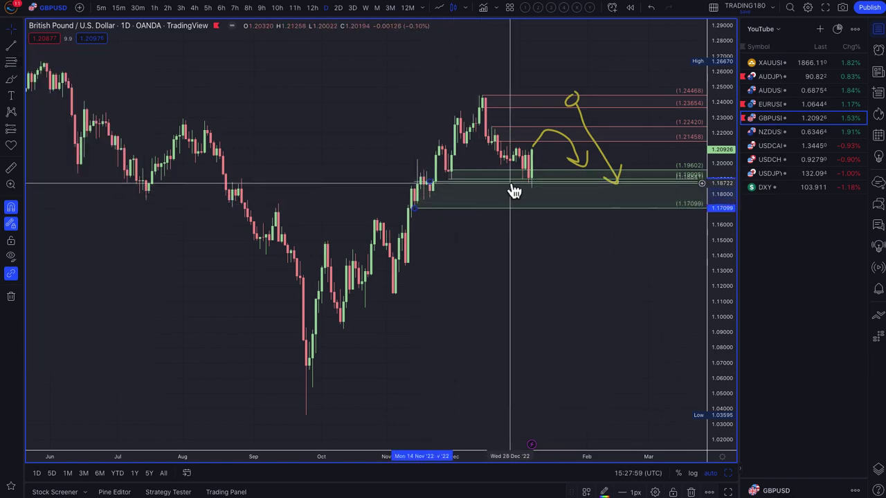
{"action": "left_click", "coordinate": [478, 182]}
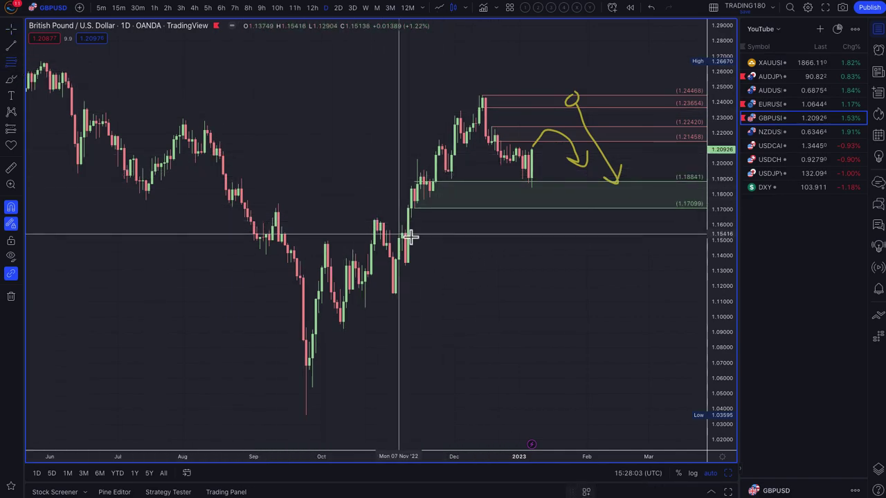
{"action": "left_click_drag", "start_coordinate": [405, 238], "coordinate": [393, 296]}
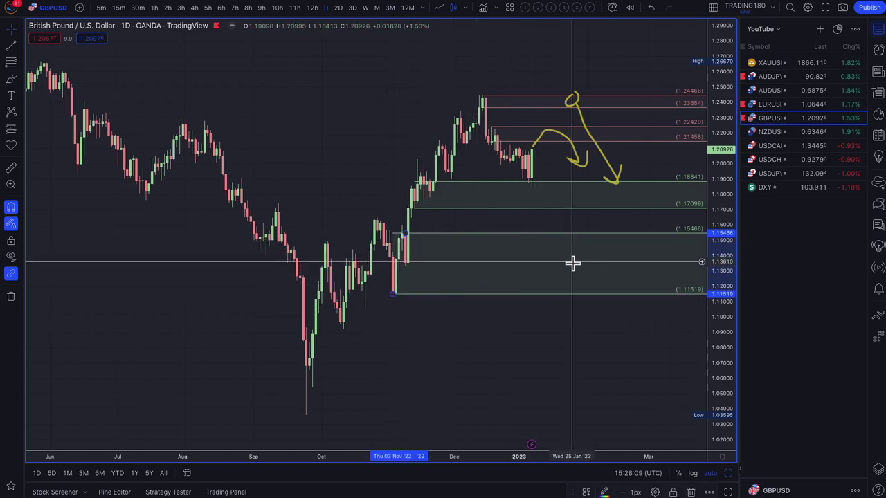
{"action": "scroll", "coordinate": [533, 217], "scroll_direction": "up", "scroll_amount": 3}
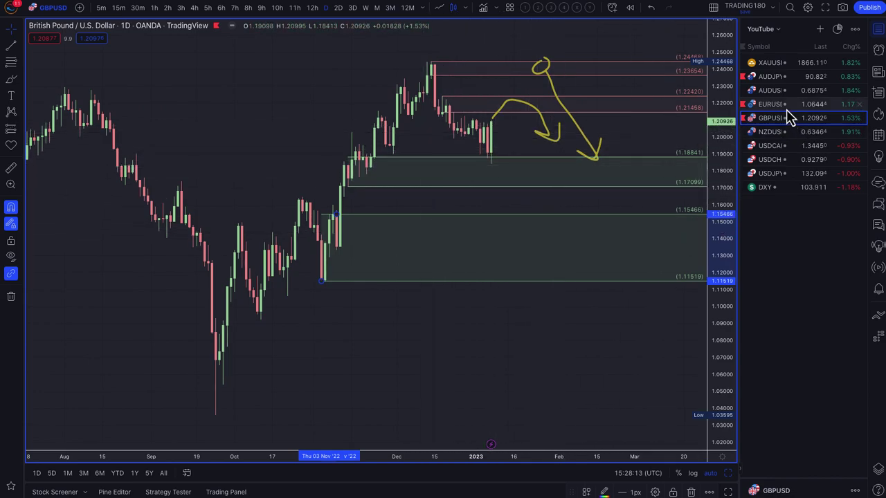
Switch the chart to EURUSD daily.
{"action": "key", "text": "Up"}
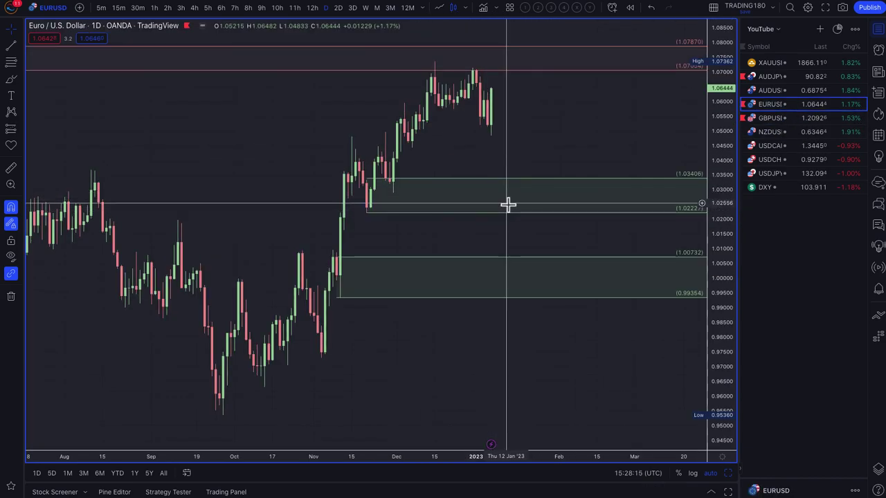
{"action": "scroll", "coordinate": [628, 148], "scroll_direction": "down", "scroll_amount": 2}
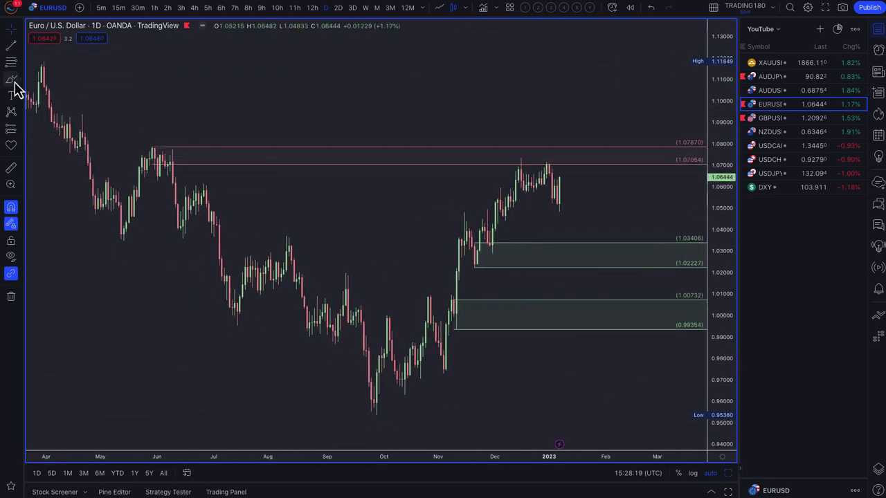
{"action": "scroll", "coordinate": [508, 142], "scroll_direction": "down", "scroll_amount": 2}
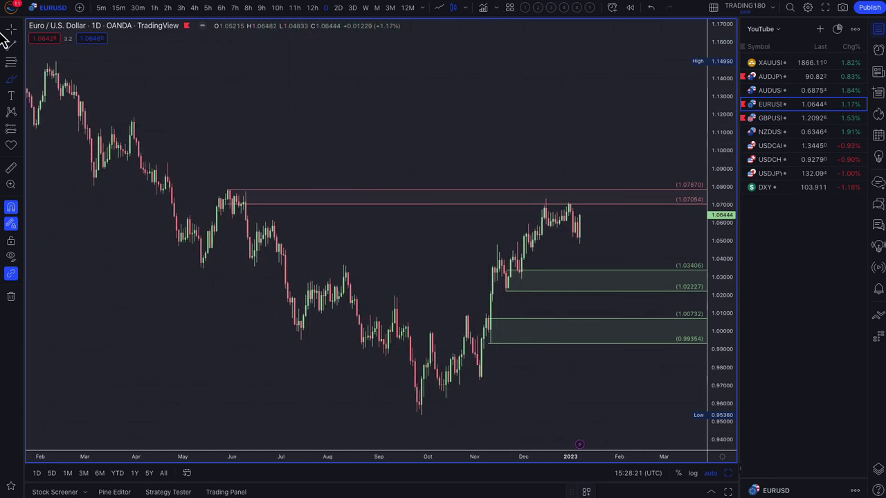
Draw a red supply zone from 1.07886 to 1.09364 using the 1. SUPPLY template.
{"action": "left_click", "coordinate": [12, 61]}
{"action": "left_click", "coordinate": [161, 188]}
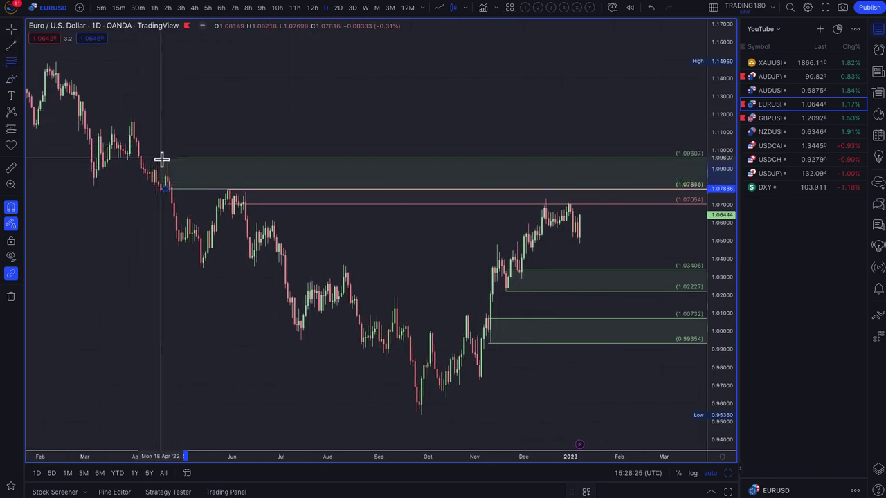
{"action": "left_click", "coordinate": [171, 160]}
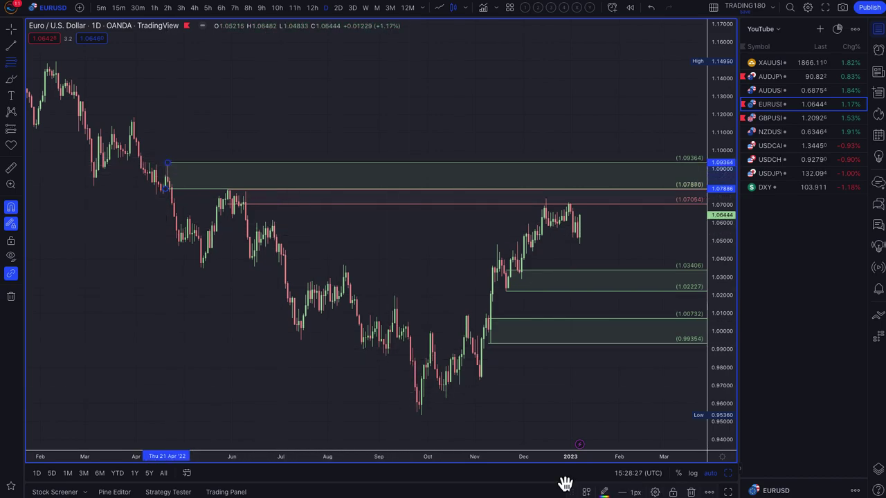
{"action": "left_click", "coordinate": [585, 492]}
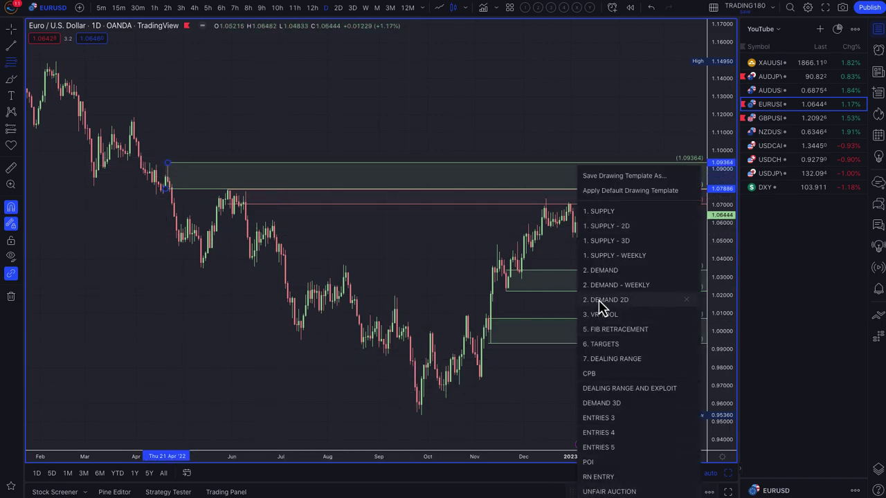
{"action": "left_click", "coordinate": [606, 213]}
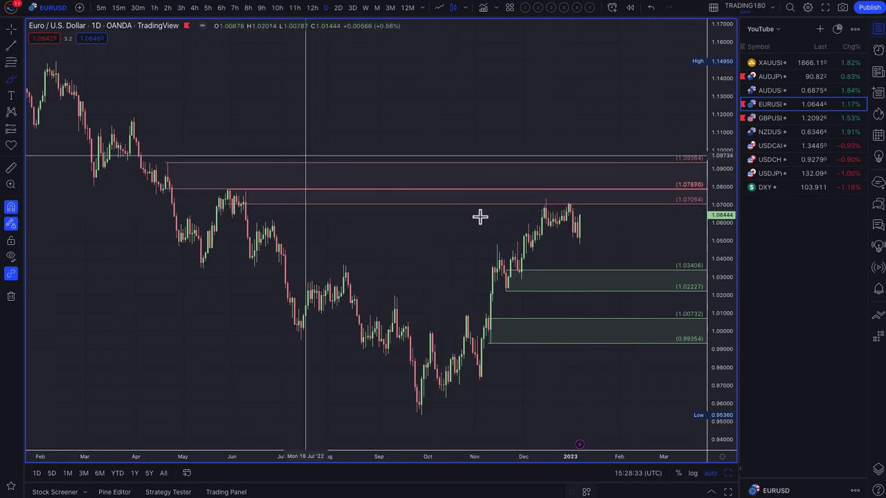
{"action": "scroll", "coordinate": [589, 255], "scroll_direction": "up", "scroll_amount": 3}
{"action": "scroll", "coordinate": [567, 214], "scroll_direction": "up", "scroll_amount": 1}
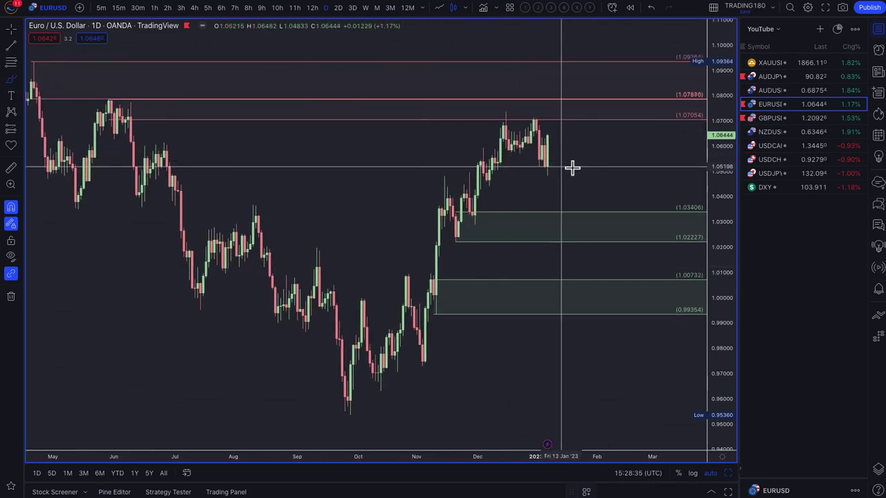
{"action": "scroll", "coordinate": [581, 141], "scroll_direction": "down", "scroll_amount": 2}
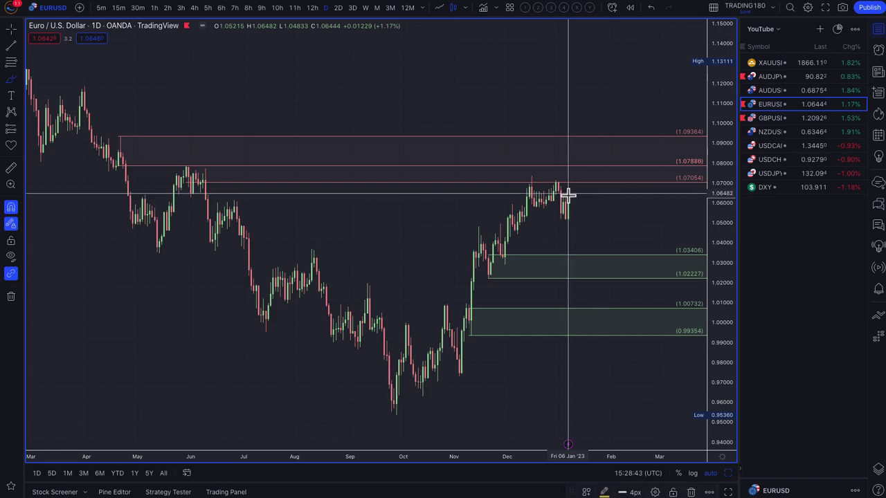
Brush a yellow drop arrow from the latest candle and circle the December highs near 1.07.
{"action": "left_click_drag", "start_coordinate": [567, 187], "coordinate": [573, 166]}
{"action": "mouse_move", "coordinate": [605, 200]}
{"action": "left_mouse_down"}
{"action": "mouse_move", "coordinate": [590, 202]}
{"action": "mouse_move", "coordinate": [612, 193]}
{"action": "left_mouse_up"}
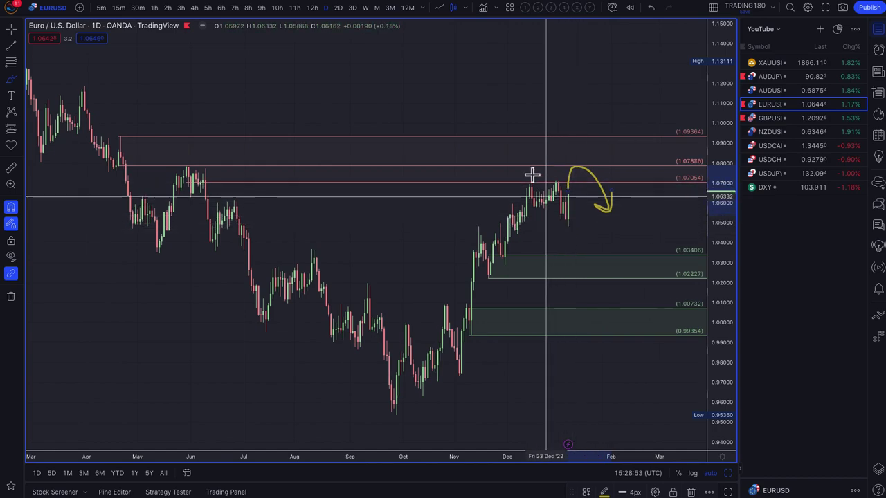
{"action": "scroll", "coordinate": [546, 184], "scroll_direction": "up", "scroll_amount": 3}
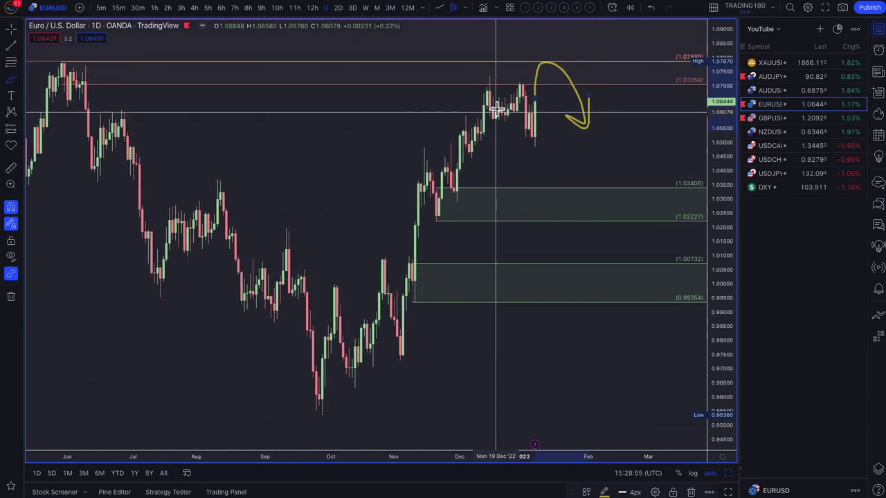
{"action": "mouse_move", "coordinate": [490, 76]}
{"action": "left_mouse_down"}
{"action": "mouse_move", "coordinate": [543, 149]}
{"action": "mouse_move", "coordinate": [531, 138]}
{"action": "mouse_move", "coordinate": [543, 132]}
{"action": "left_mouse_up"}
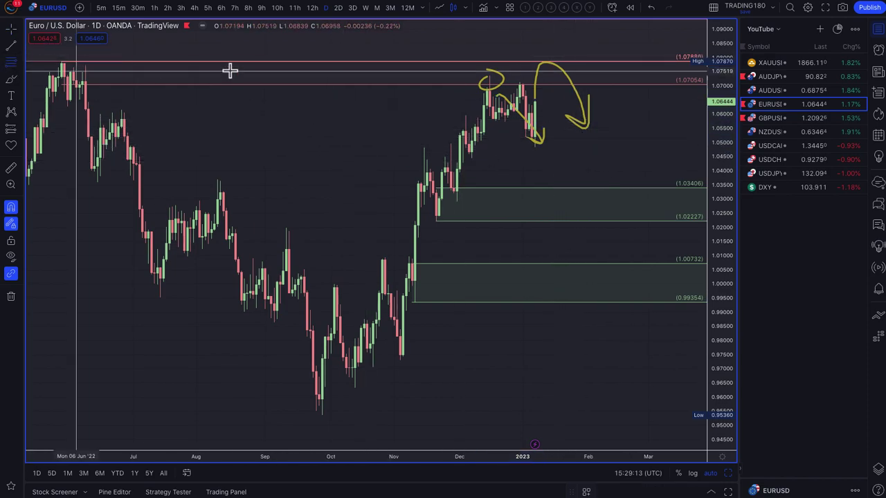
Add a green demand zone from 1.05552 to 1.04434 with the 2. DEMAND template.
{"action": "left_click", "coordinate": [478, 127]}
{"action": "left_click", "coordinate": [471, 158]}
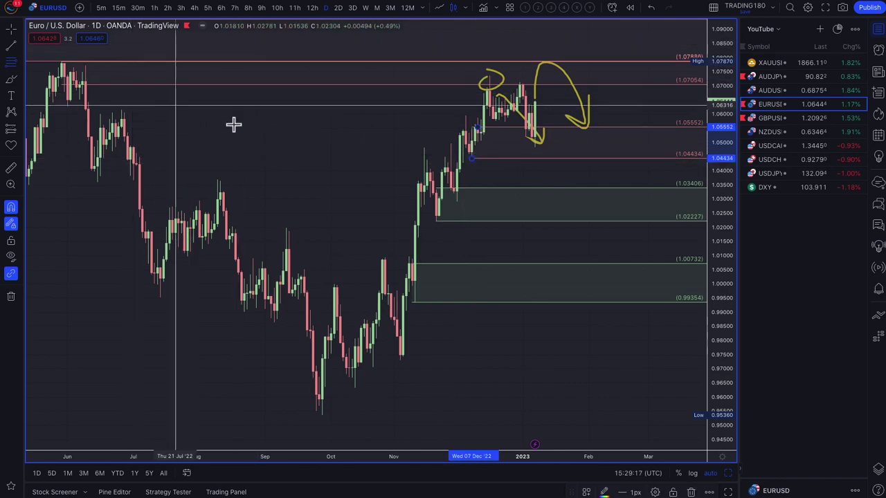
{"action": "left_click", "coordinate": [586, 492]}
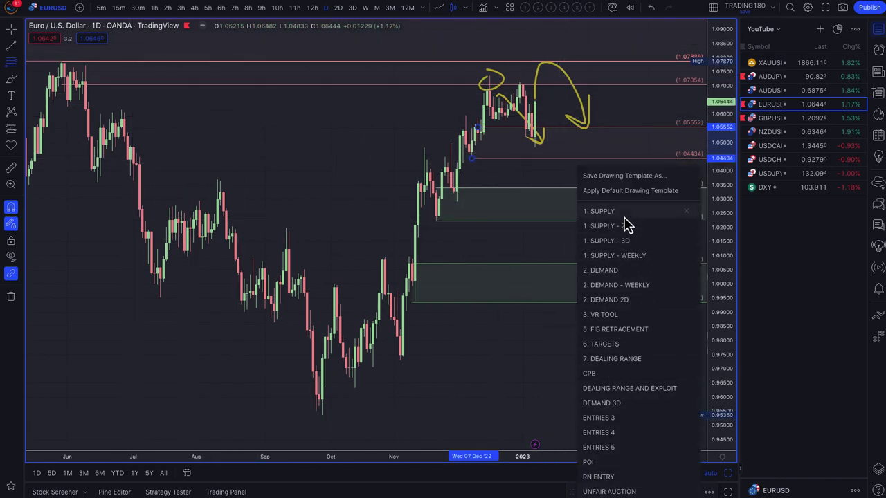
{"action": "left_click", "coordinate": [621, 275]}
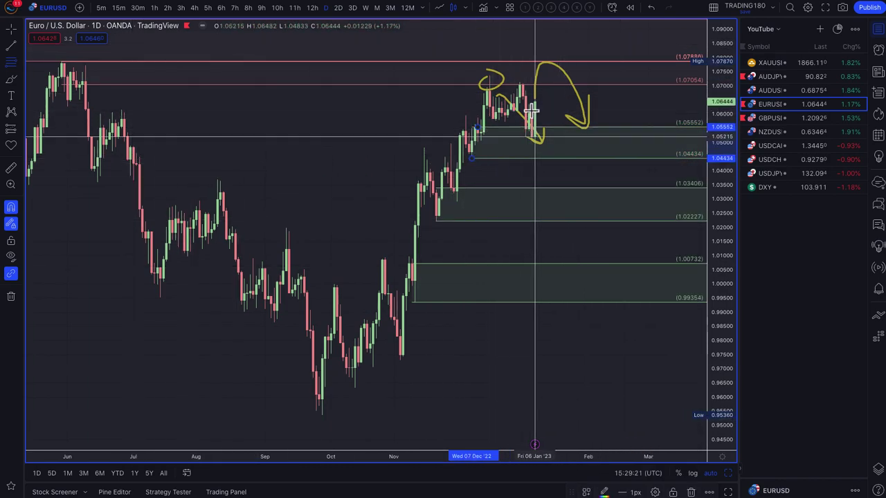
{"action": "scroll", "coordinate": [333, 125], "scroll_direction": "down", "scroll_amount": 3}
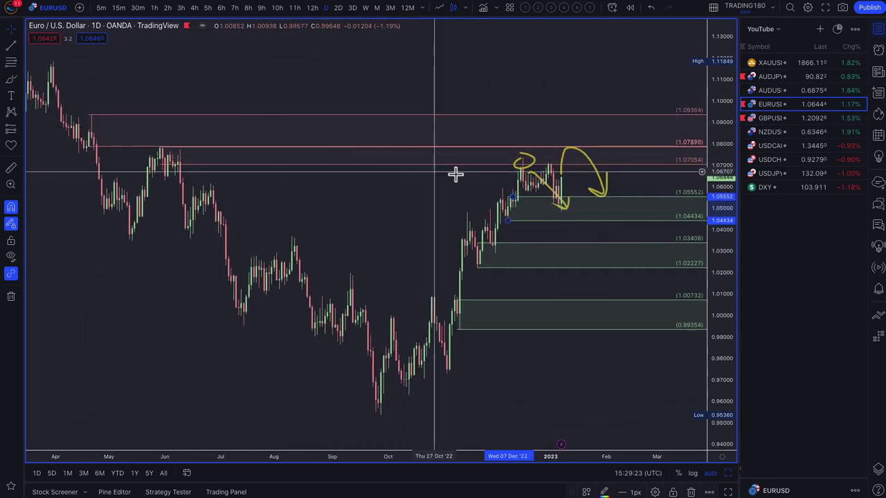
Brush a small yellow loop atop the projected EURUSD move.
{"action": "left_click", "coordinate": [11, 80]}
{"action": "mouse_move", "coordinate": [552, 155]}
{"action": "left_mouse_down"}
{"action": "mouse_move", "coordinate": [574, 139]}
{"action": "mouse_move", "coordinate": [571, 149]}
{"action": "mouse_move", "coordinate": [563, 132]}
{"action": "mouse_move", "coordinate": [597, 183]}
{"action": "left_mouse_up"}
{"action": "scroll", "coordinate": [585, 160], "scroll_direction": "down", "scroll_amount": 1}
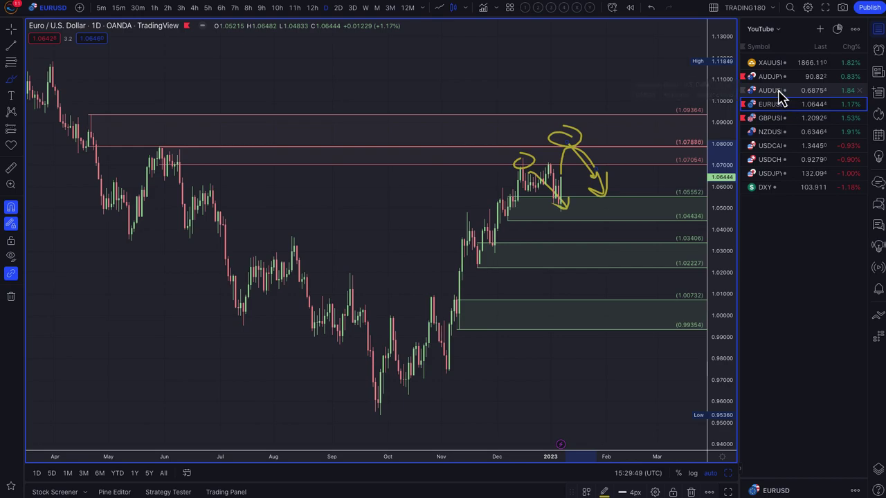
{"action": "left_click", "coordinate": [778, 90]}
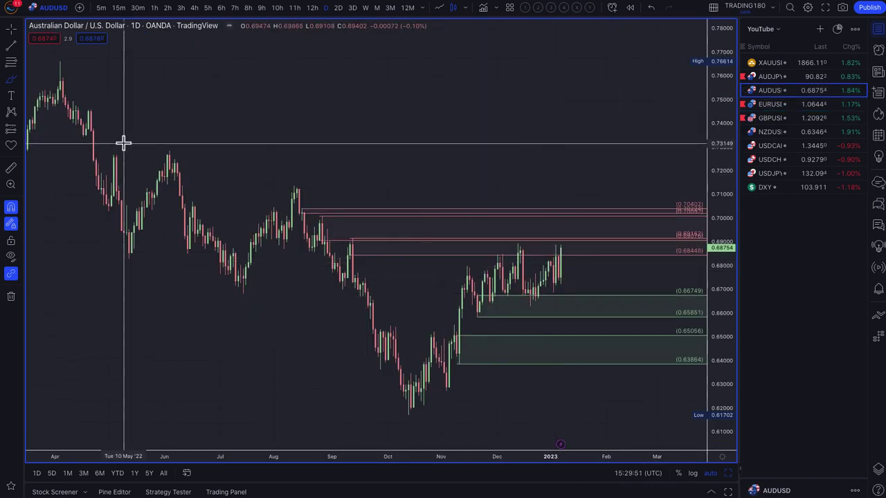
On AUDUSD, brush a projected drop into the 0.66749–0.65851 demand zone and mark the lower zone.
{"action": "left_click", "coordinate": [15, 79]}
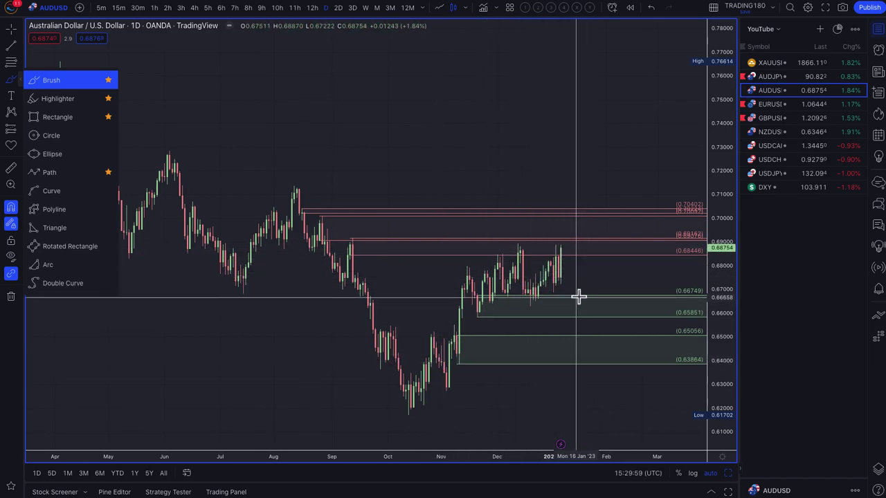
{"action": "left_click_drag", "start_coordinate": [562, 246], "coordinate": [629, 116]}
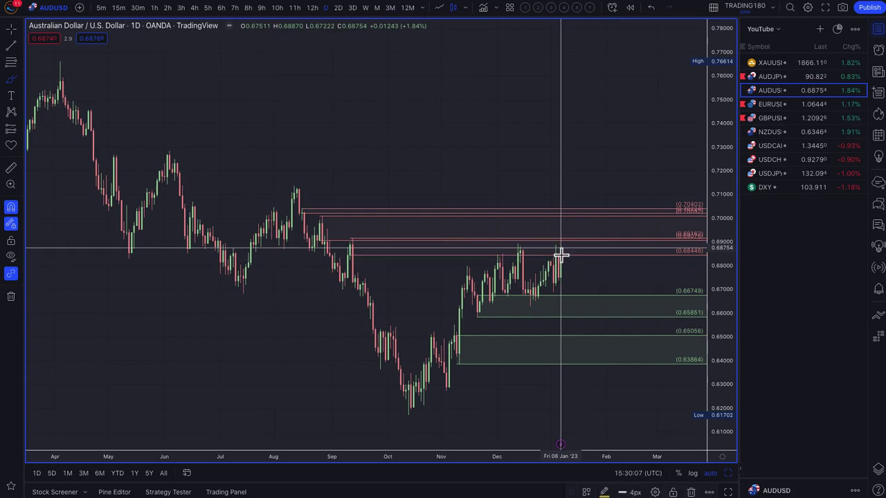
{"action": "mouse_move", "coordinate": [560, 255]}
{"action": "left_mouse_down"}
{"action": "mouse_move", "coordinate": [576, 304]}
{"action": "mouse_move", "coordinate": [599, 280]}
{"action": "left_mouse_up"}
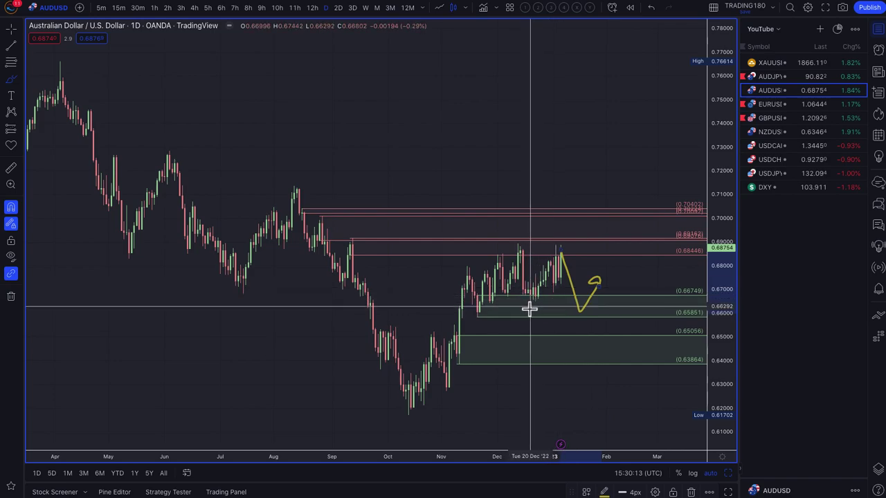
{"action": "left_click_drag", "start_coordinate": [584, 309], "coordinate": [597, 317]}
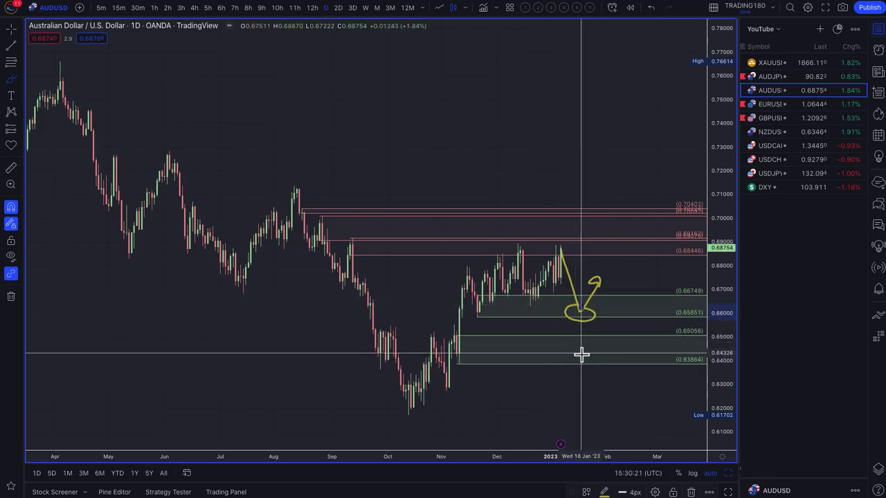
{"action": "left_click_drag", "start_coordinate": [567, 354], "coordinate": [573, 355]}
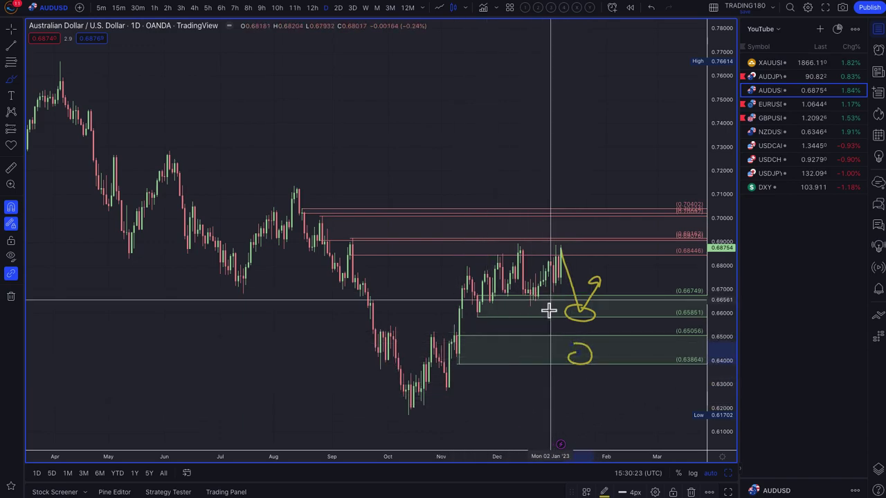
Circle the recent and September highs, then project a rise toward 0.70 followed by a fall.
{"action": "left_click", "coordinate": [11, 80]}
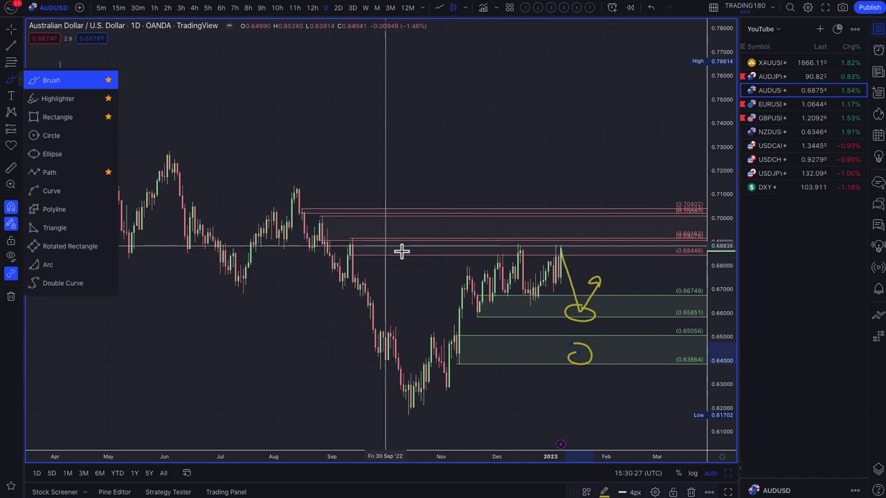
{"action": "mouse_move", "coordinate": [520, 244]}
{"action": "left_mouse_down"}
{"action": "mouse_move", "coordinate": [531, 253]}
{"action": "mouse_move", "coordinate": [572, 247]}
{"action": "mouse_move", "coordinate": [556, 251]}
{"action": "left_mouse_up"}
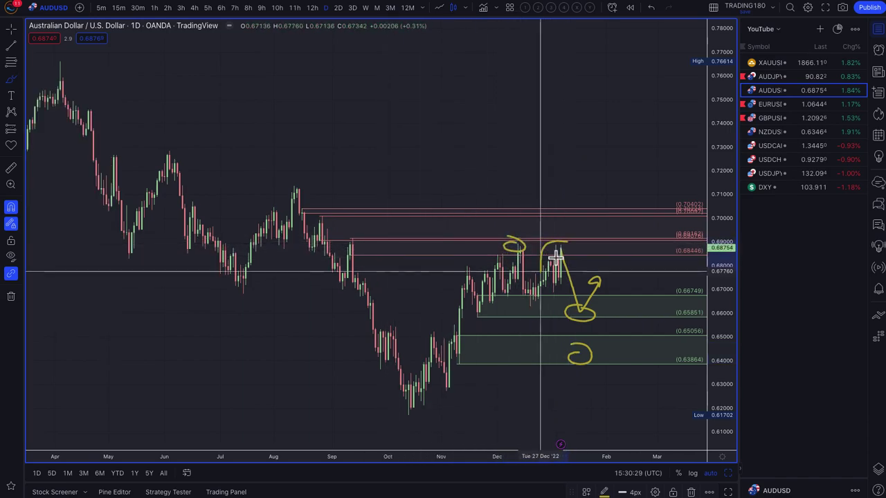
{"action": "left_click_drag", "start_coordinate": [500, 220], "coordinate": [574, 239]}
{"action": "left_click_drag", "start_coordinate": [352, 242], "coordinate": [361, 244]}
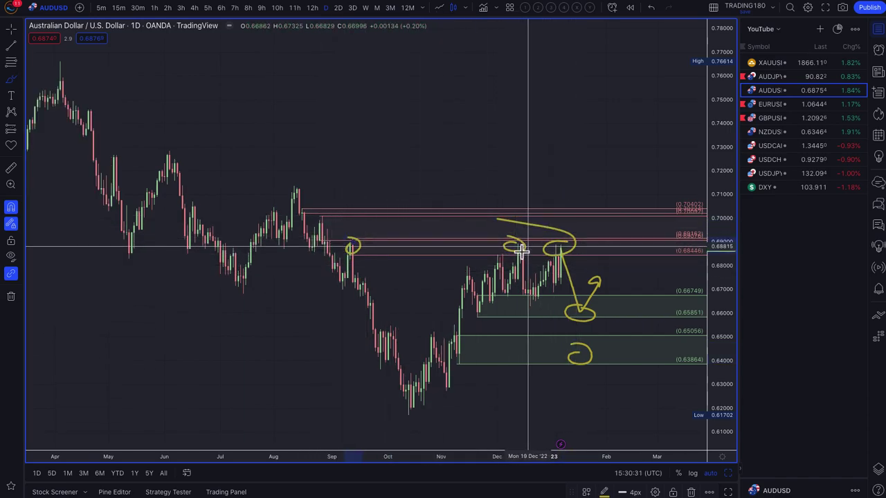
{"action": "mouse_move", "coordinate": [560, 248]}
{"action": "left_mouse_down"}
{"action": "mouse_move", "coordinate": [577, 220]}
{"action": "mouse_move", "coordinate": [613, 291]}
{"action": "left_mouse_up"}
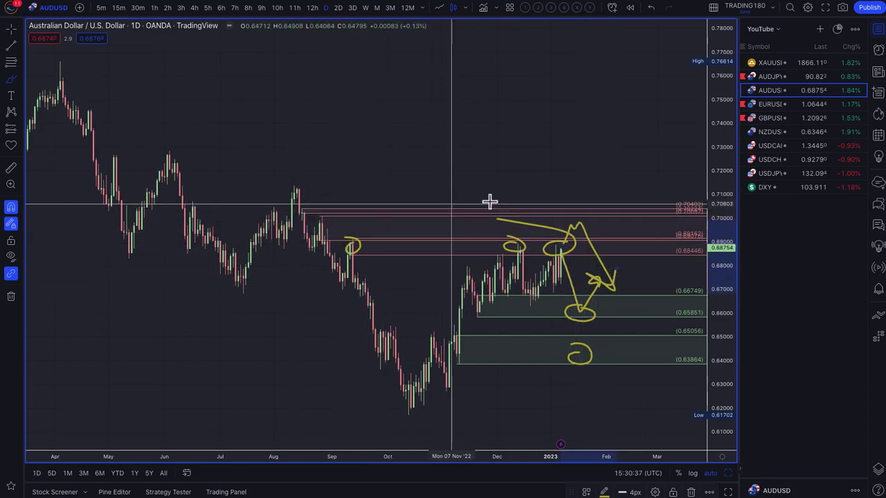
{"action": "left_click_drag", "start_coordinate": [587, 218], "coordinate": [586, 220]}
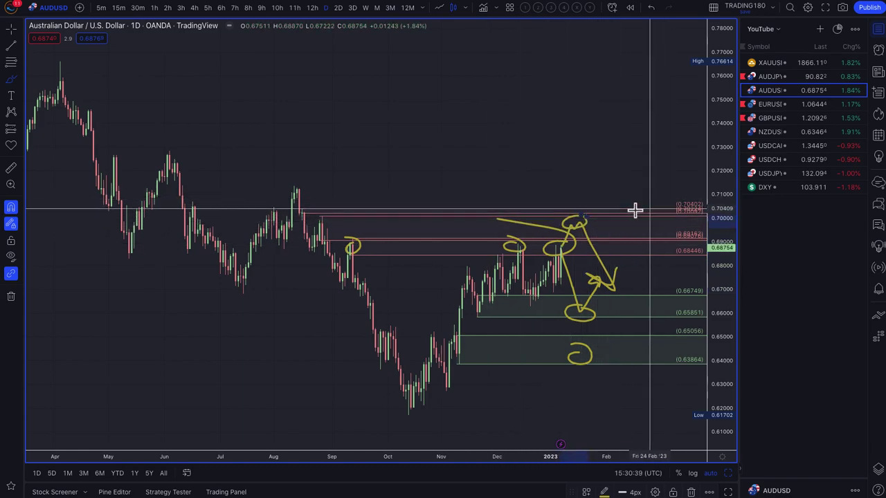
Switch to AUDJPY and apply the '1. SUPPLY - 2D' template to the 91.962–91.426 zone.
{"action": "left_click", "coordinate": [775, 76]}
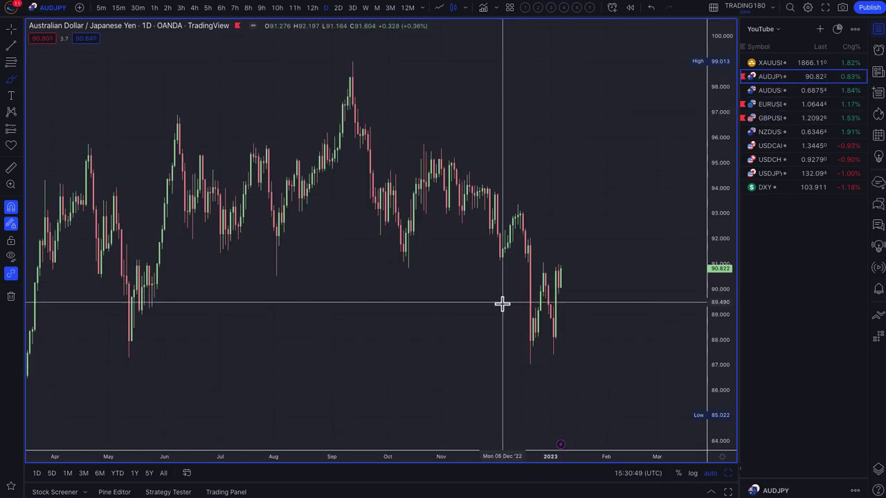
{"action": "scroll", "coordinate": [501, 303], "scroll_direction": "down", "scroll_amount": 2}
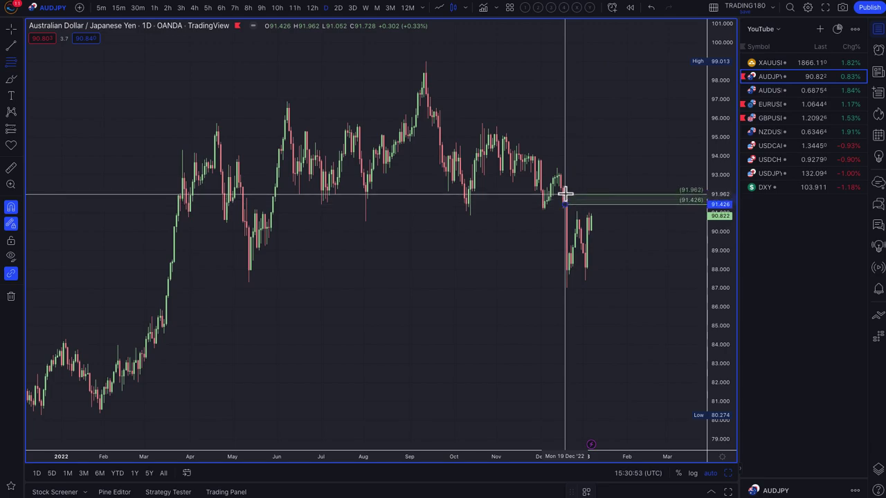
{"action": "left_click", "coordinate": [587, 492]}
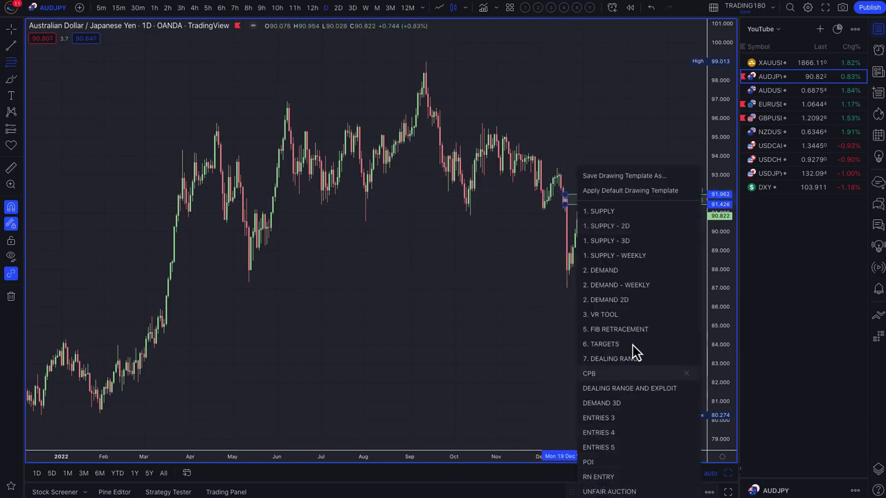
{"action": "left_click", "coordinate": [622, 230]}
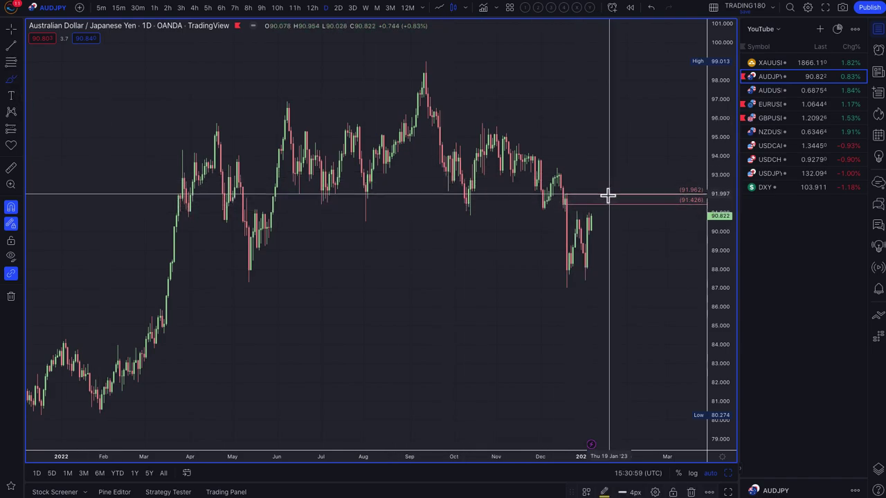
{"action": "left_click", "coordinate": [603, 197]}
Draw a second supply zone from 93.851 to 92.939.
{"action": "left_click", "coordinate": [11, 62]}
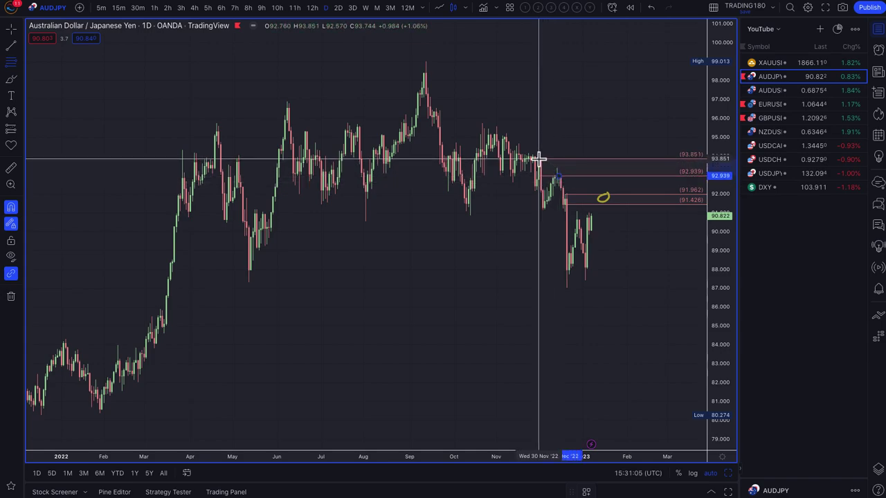
{"action": "left_click", "coordinate": [538, 158]}
{"action": "scroll", "coordinate": [546, 206], "scroll_direction": "up", "scroll_amount": 5}
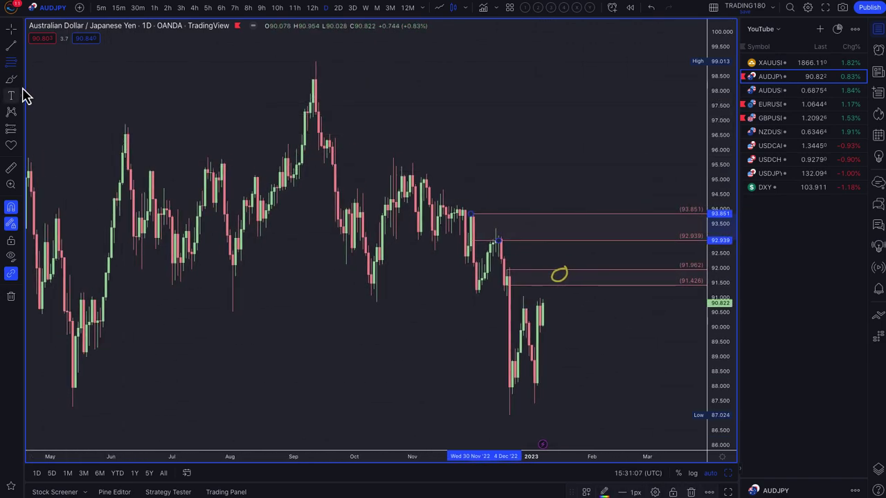
{"action": "left_click", "coordinate": [11, 78]}
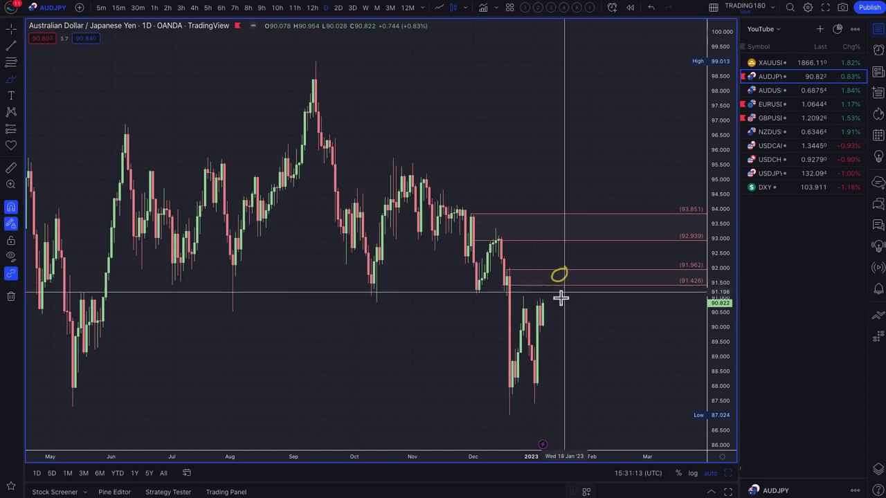
Brush a rise to the circle and upward arrows, then box the 88.122–87.024 lows.
{"action": "mouse_move", "coordinate": [541, 302]}
{"action": "left_mouse_down"}
{"action": "mouse_move", "coordinate": [548, 281]}
{"action": "mouse_move", "coordinate": [595, 353]}
{"action": "mouse_move", "coordinate": [605, 342]}
{"action": "left_mouse_up"}
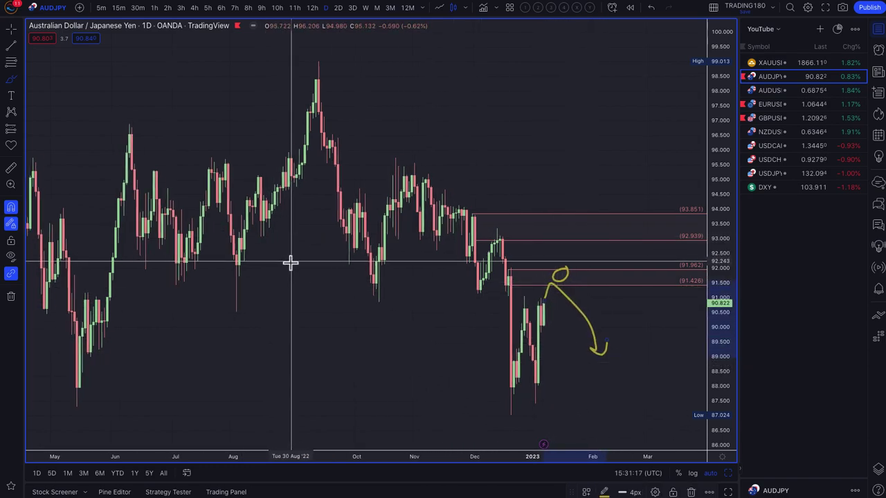
{"action": "scroll", "coordinate": [300, 271], "scroll_direction": "down", "scroll_amount": 4}
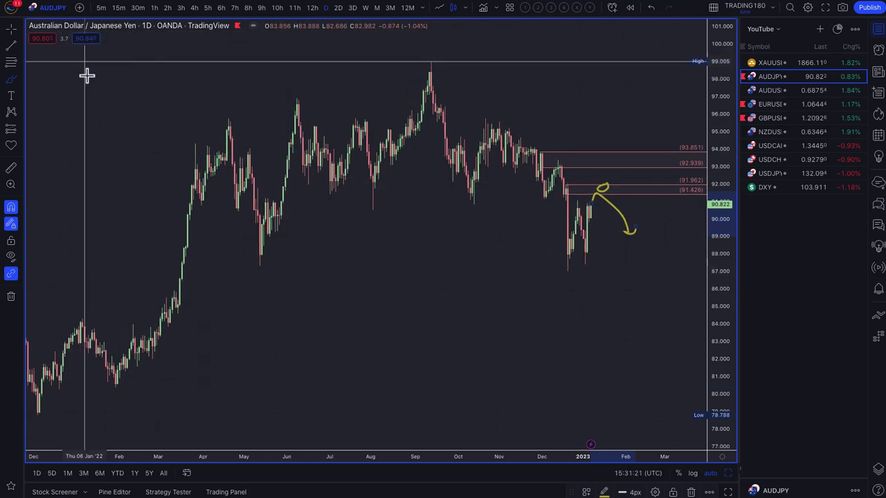
{"action": "mouse_move", "coordinate": [88, 125]}
{"action": "left_mouse_down"}
{"action": "mouse_move", "coordinate": [158, 72]}
{"action": "mouse_move", "coordinate": [142, 65]}
{"action": "mouse_move", "coordinate": [162, 81]}
{"action": "left_mouse_up"}
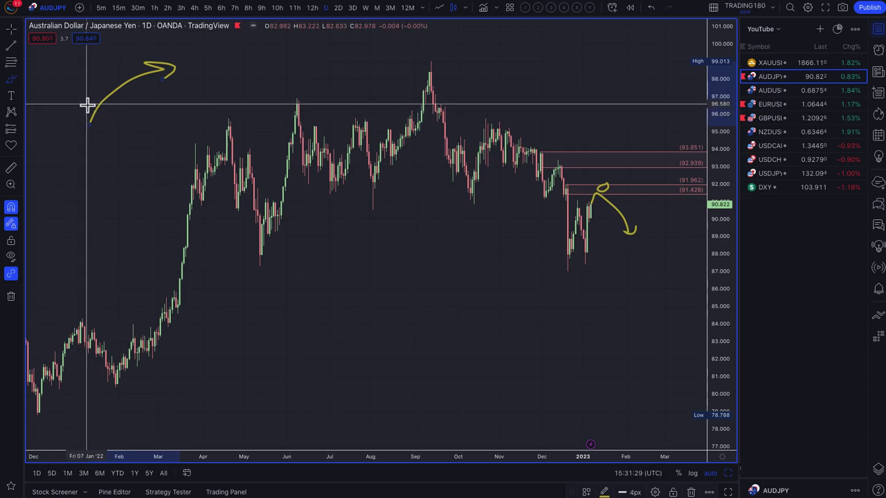
{"action": "left_click_drag", "start_coordinate": [86, 104], "coordinate": [140, 63]}
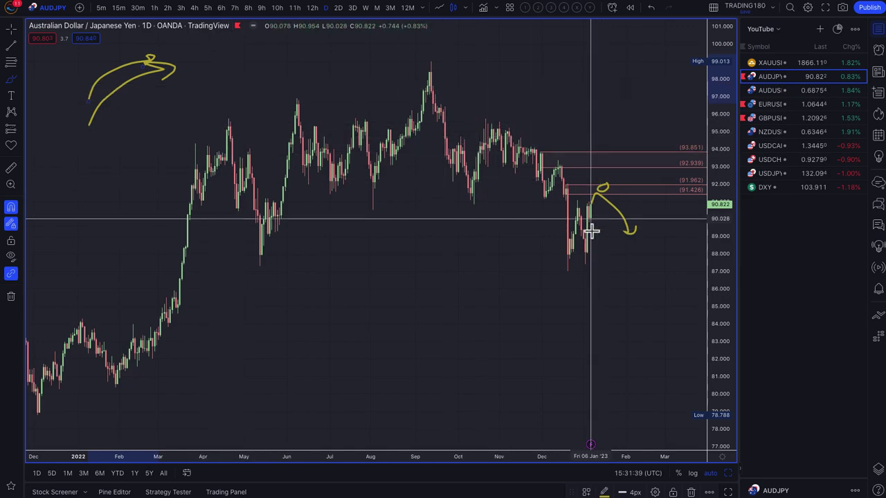
{"action": "mouse_move", "coordinate": [101, 137]}
{"action": "left_mouse_down"}
{"action": "mouse_move", "coordinate": [178, 134]}
{"action": "mouse_move", "coordinate": [209, 97]}
{"action": "mouse_move", "coordinate": [192, 108]}
{"action": "left_mouse_up"}
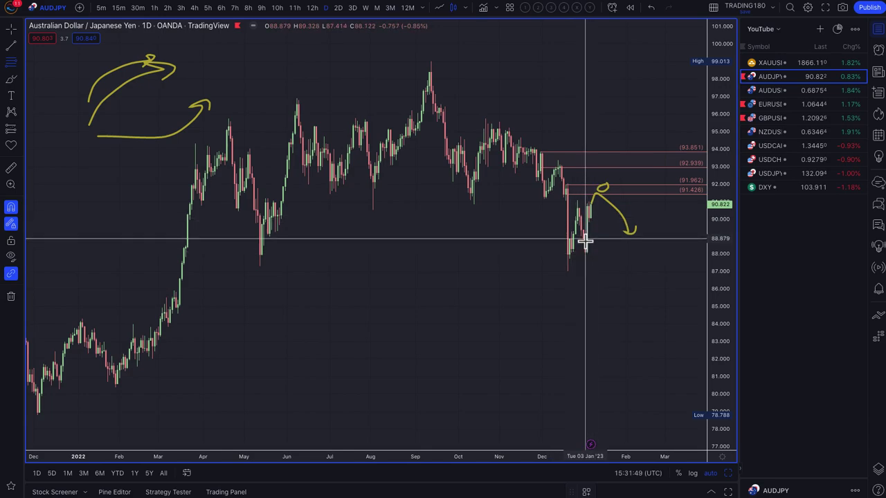
{"action": "left_click_drag", "start_coordinate": [586, 251], "coordinate": [567, 275]}
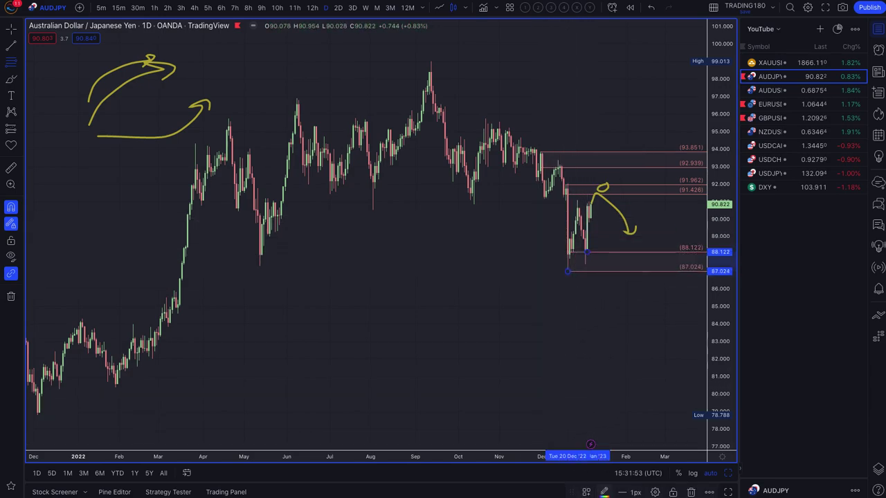
Apply the '2. DEMAND' template and draw a second demand zone at 85.522–84.596.
{"action": "left_click", "coordinate": [585, 492]}
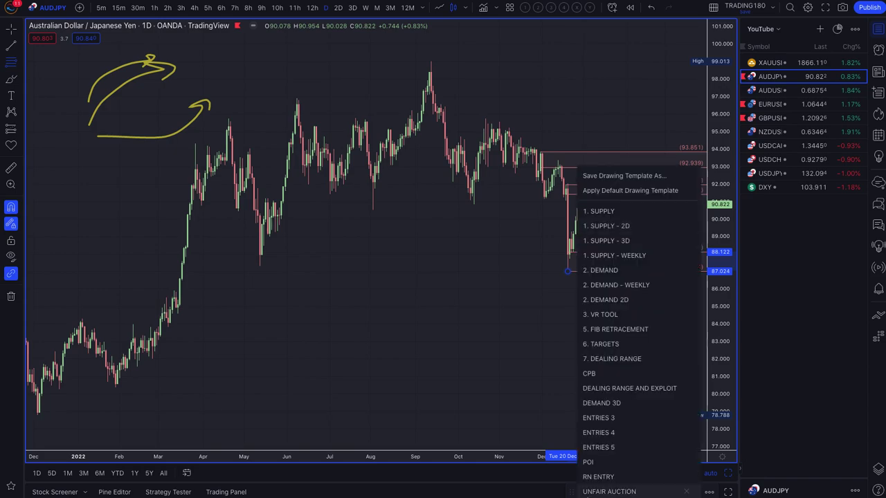
{"action": "left_click", "coordinate": [613, 276]}
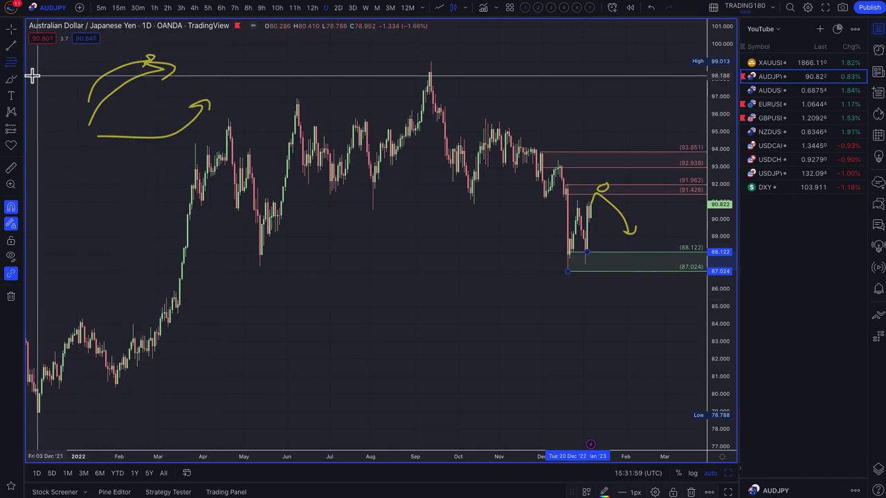
{"action": "left_click", "coordinate": [11, 64]}
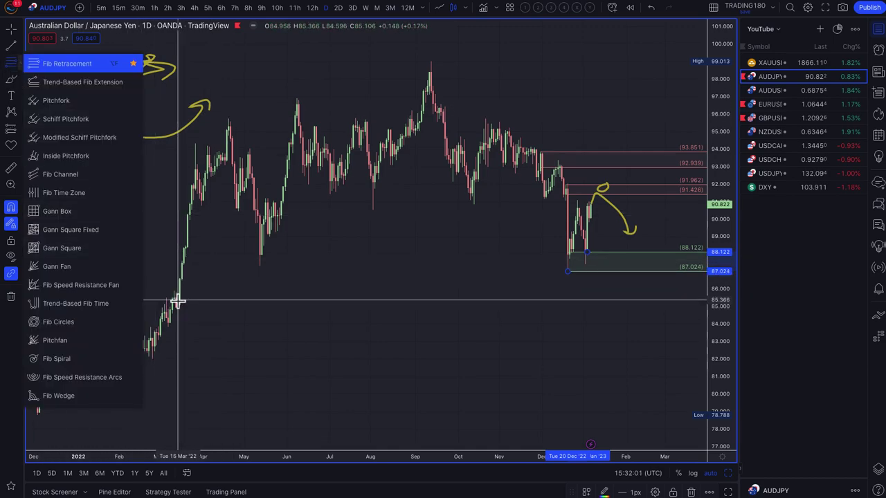
{"action": "left_click_drag", "start_coordinate": [177, 300], "coordinate": [178, 316]}
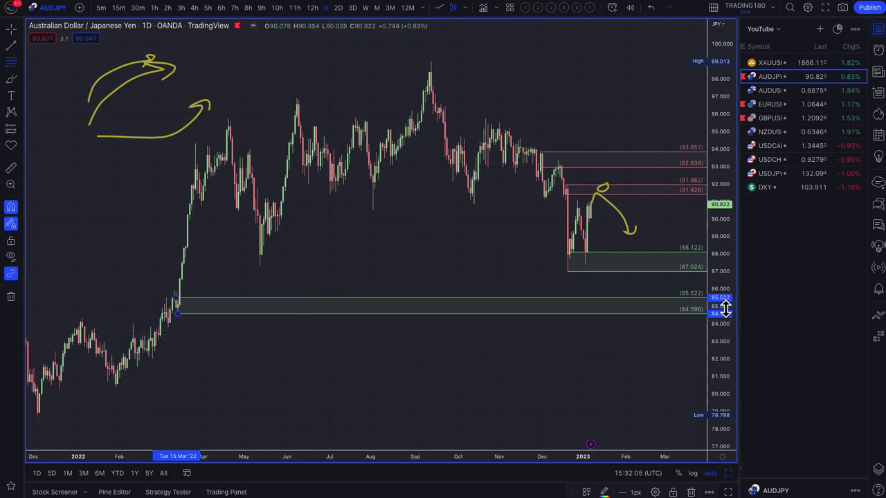
Brush the yellow projection down from the arrow into the lower demand zone.
{"action": "scroll", "coordinate": [634, 308], "scroll_direction": "up", "scroll_amount": 2}
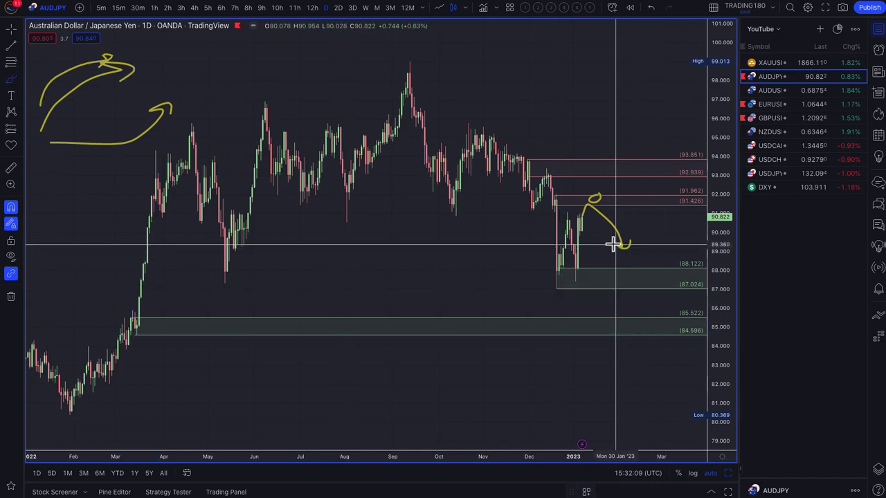
{"action": "mouse_move", "coordinate": [586, 228]}
{"action": "left_mouse_down"}
{"action": "mouse_move", "coordinate": [619, 332]}
{"action": "mouse_move", "coordinate": [617, 323]}
{"action": "left_mouse_up"}
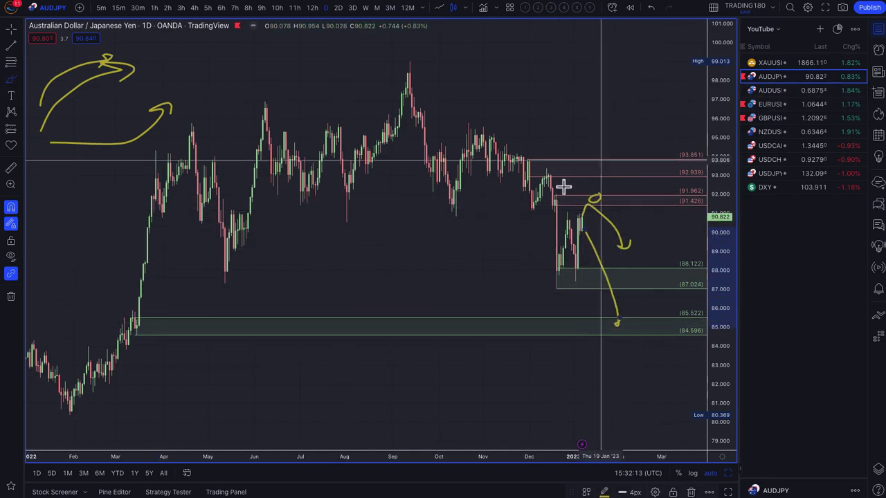
{"action": "scroll", "coordinate": [582, 214], "scroll_direction": "down", "scroll_amount": 1}
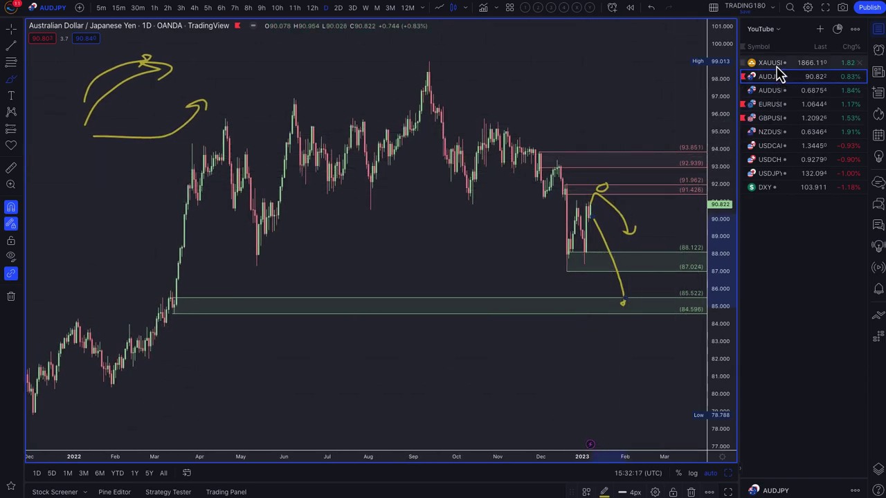
Switch to XAUUSD, zoom out, and brush a yellow line from the September high.
{"action": "key", "text": "Up"}
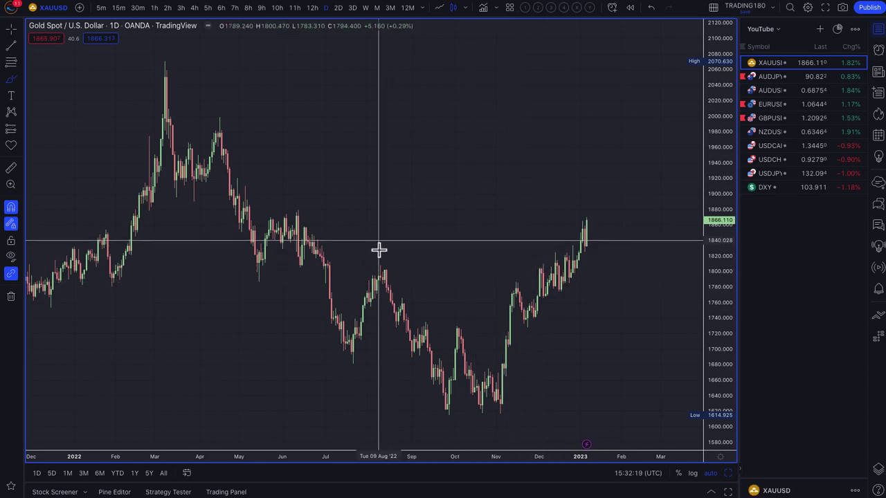
{"action": "scroll", "coordinate": [391, 348], "scroll_direction": "down", "scroll_amount": 3}
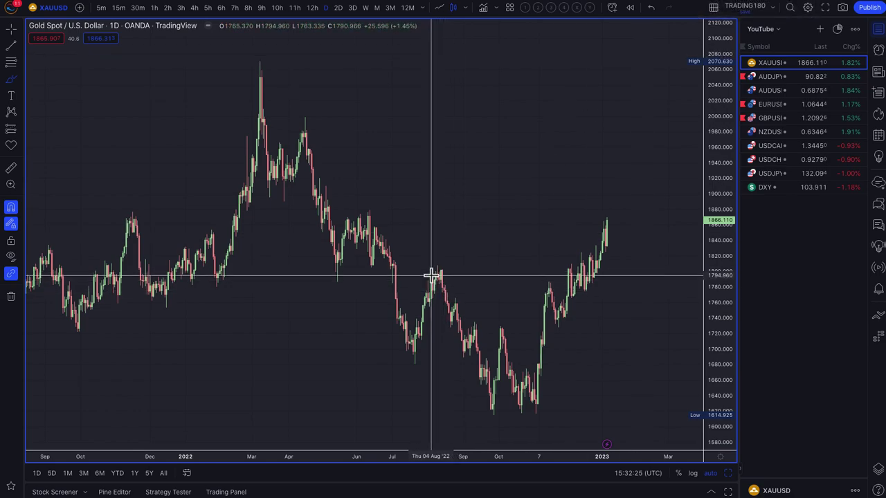
{"action": "mouse_move", "coordinate": [432, 277]}
{"action": "left_mouse_down"}
{"action": "mouse_move", "coordinate": [477, 382]}
{"action": "mouse_move", "coordinate": [466, 400]}
{"action": "mouse_move", "coordinate": [478, 402]}
{"action": "mouse_move", "coordinate": [457, 345]}
{"action": "mouse_move", "coordinate": [439, 355]}
{"action": "mouse_move", "coordinate": [519, 358]}
{"action": "mouse_move", "coordinate": [484, 384]}
{"action": "mouse_move", "coordinate": [536, 347]}
{"action": "mouse_move", "coordinate": [476, 392]}
{"action": "mouse_move", "coordinate": [526, 387]}
{"action": "mouse_move", "coordinate": [613, 239]}
{"action": "mouse_move", "coordinate": [625, 270]}
{"action": "left_mouse_up"}
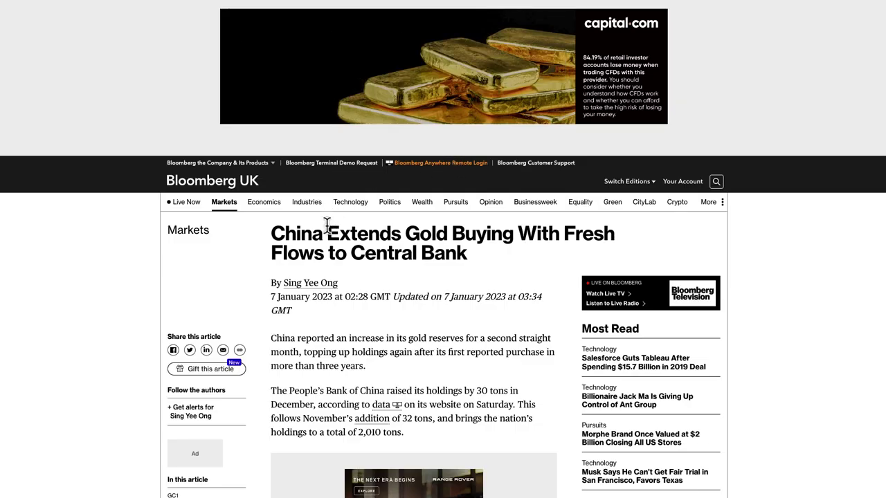
Scroll through the Bloomberg article on China's gold buying.
{"action": "scroll", "coordinate": [326, 225], "scroll_direction": "down", "scroll_amount": 3}
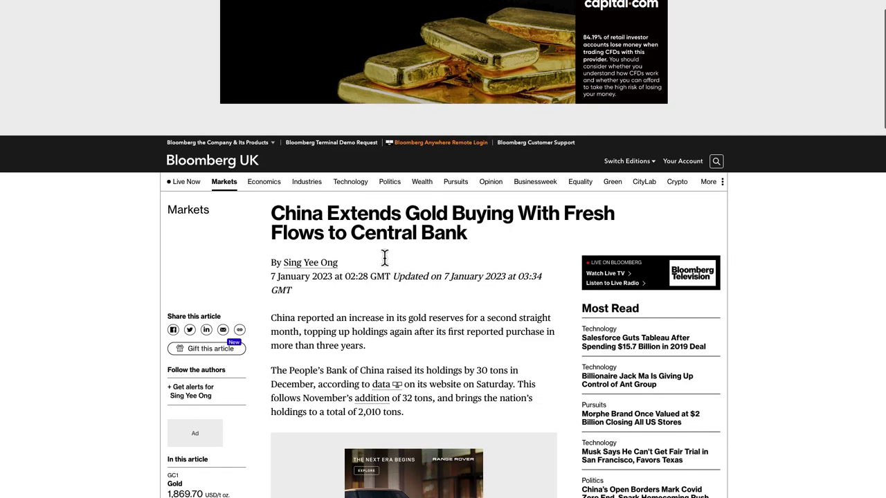
{"action": "scroll", "coordinate": [380, 189], "scroll_direction": "down", "scroll_amount": 2}
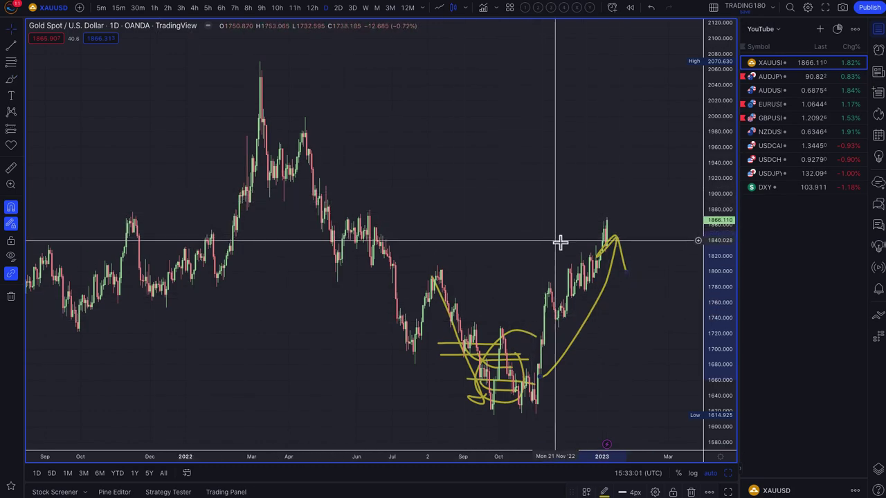
Brush upward, sideways, downward and curved yellow arrows above gold's current price.
{"action": "mouse_move", "coordinate": [620, 251]}
{"action": "left_mouse_down"}
{"action": "mouse_move", "coordinate": [625, 263]}
{"action": "mouse_move", "coordinate": [627, 237]}
{"action": "left_mouse_up"}
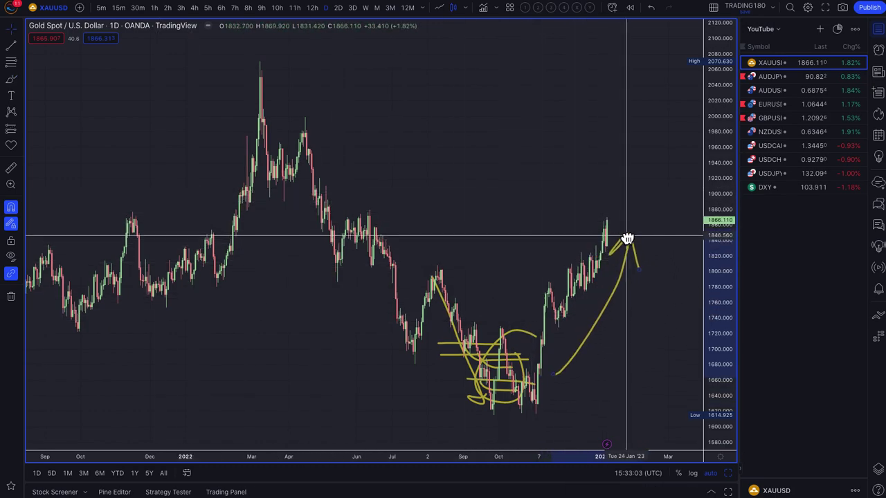
{"action": "scroll", "coordinate": [547, 263], "scroll_direction": "up", "scroll_amount": 1}
{"action": "scroll", "coordinate": [94, 178], "scroll_direction": "up", "scroll_amount": 3}
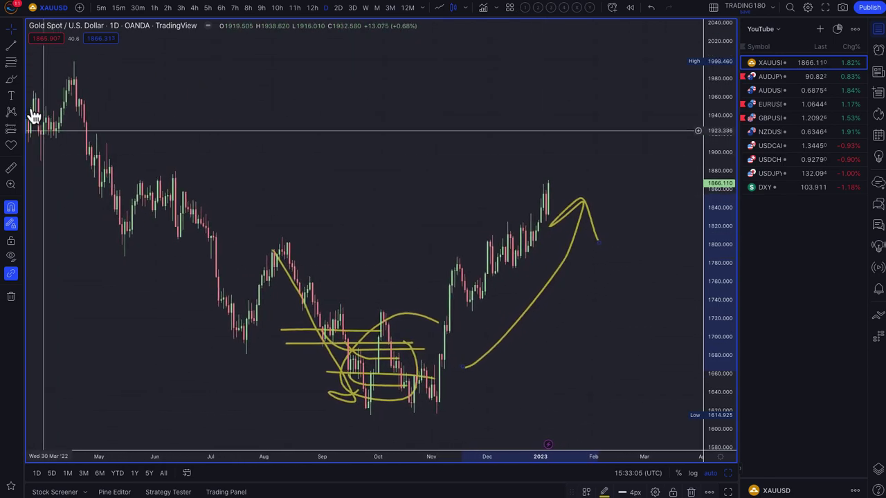
{"action": "left_click_drag", "start_coordinate": [493, 151], "coordinate": [561, 52]}
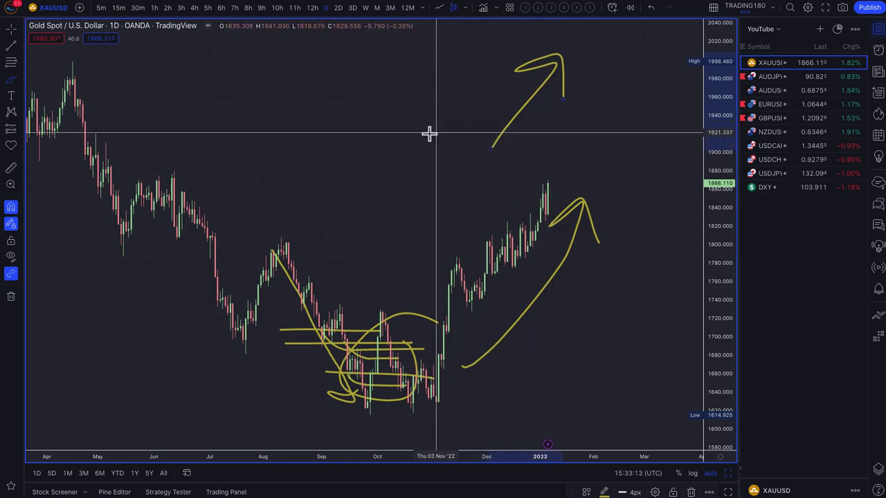
{"action": "mouse_move", "coordinate": [351, 113]}
{"action": "left_mouse_down"}
{"action": "mouse_move", "coordinate": [425, 99]}
{"action": "mouse_move", "coordinate": [440, 131]}
{"action": "left_mouse_up"}
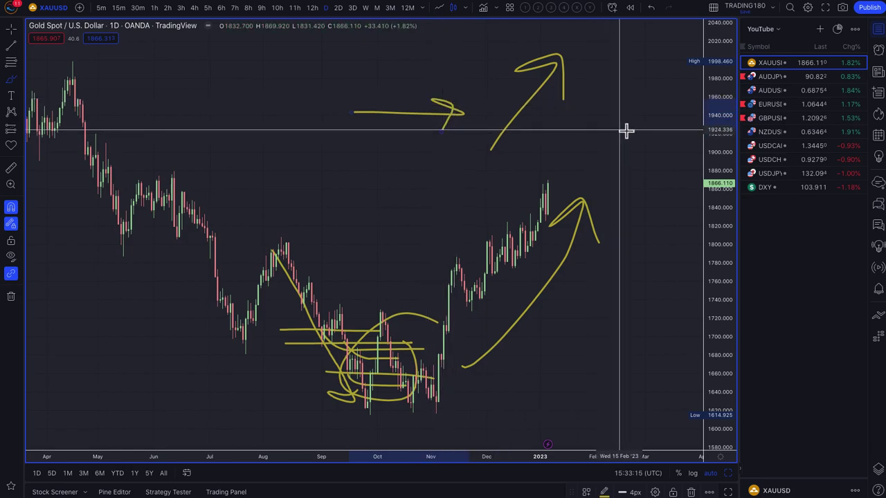
{"action": "mouse_move", "coordinate": [632, 84]}
{"action": "left_mouse_down"}
{"action": "mouse_move", "coordinate": [647, 149]}
{"action": "mouse_move", "coordinate": [654, 119]}
{"action": "left_mouse_up"}
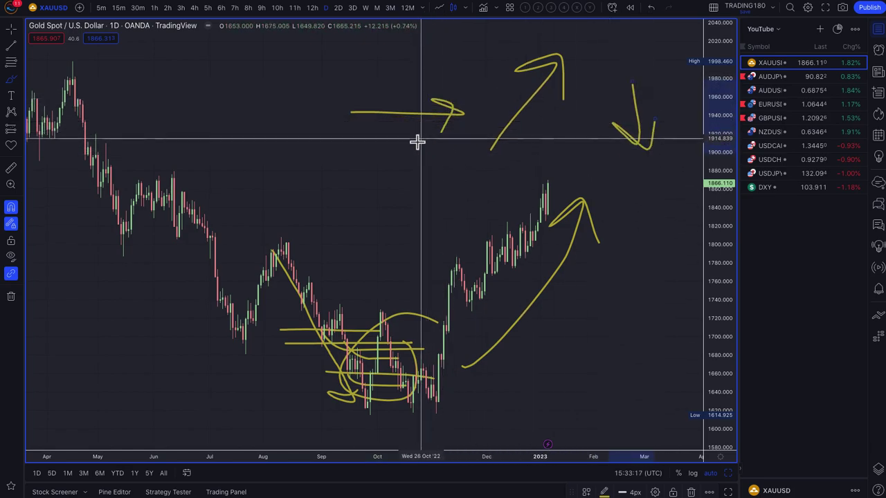
{"action": "mouse_move", "coordinate": [340, 143]}
{"action": "left_mouse_down"}
{"action": "mouse_move", "coordinate": [409, 172]}
{"action": "mouse_move", "coordinate": [420, 164]}
{"action": "left_mouse_up"}
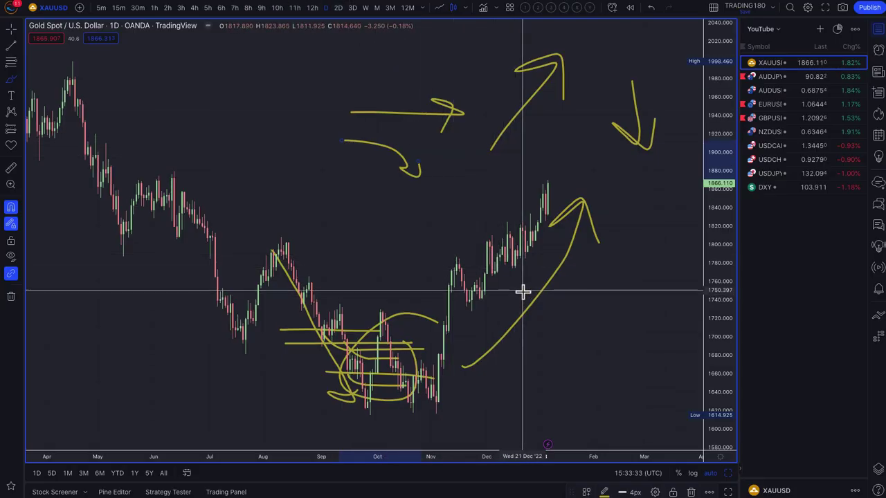
{"action": "scroll", "coordinate": [520, 296], "scroll_direction": "down", "scroll_amount": 3}
{"action": "scroll", "coordinate": [524, 299], "scroll_direction": "down", "scroll_amount": 2}
{"action": "scroll", "coordinate": [520, 301], "scroll_direction": "up", "scroll_amount": 2}
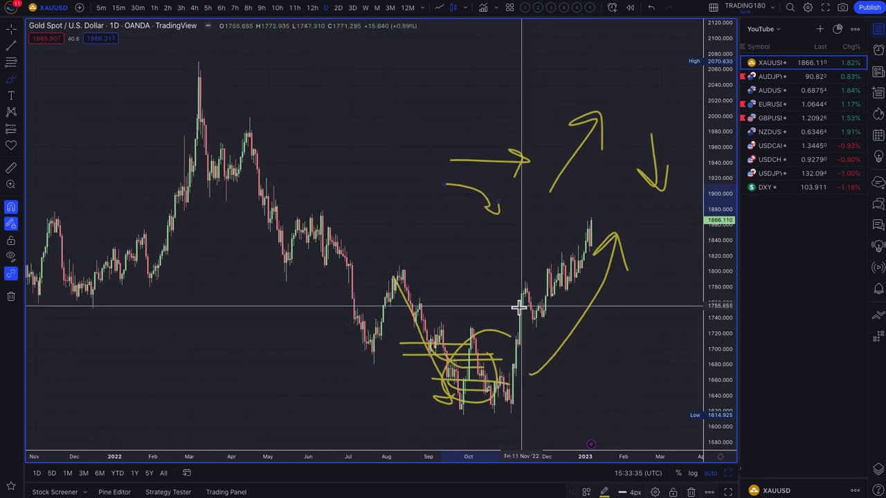
{"action": "scroll", "coordinate": [24, 201], "scroll_direction": "up", "scroll_amount": 2}
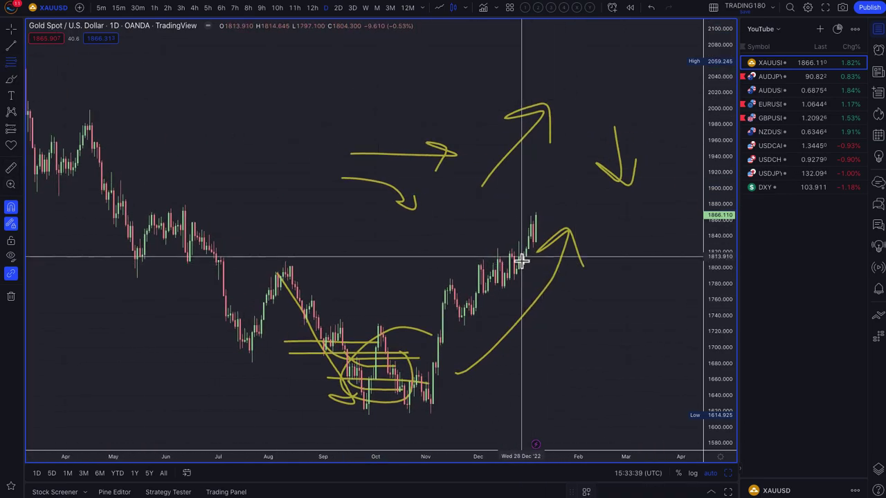
Draw a demand zone from 1813.910 and a 1847.940–1919.980 zone styled '1. SUPPLY'.
{"action": "left_click_drag", "start_coordinate": [522, 260], "coordinate": [464, 326]}
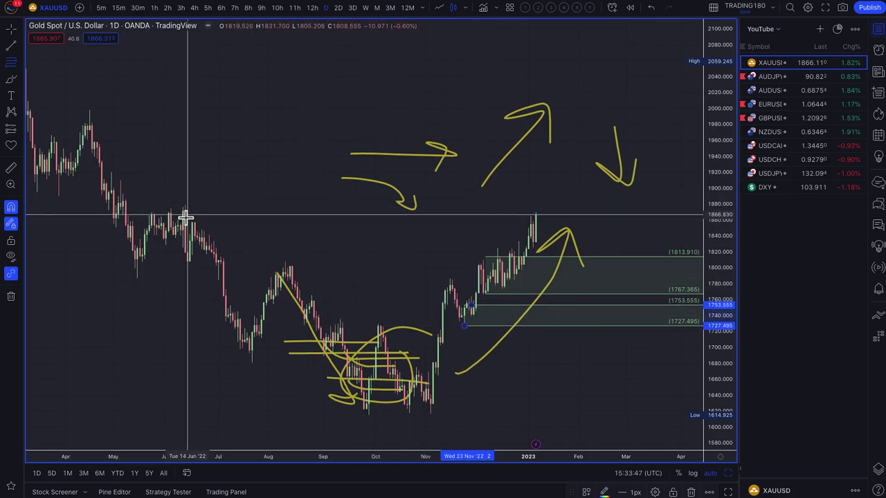
{"action": "mouse_move", "coordinate": [184, 210]}
{"action": "left_mouse_down"}
{"action": "mouse_move", "coordinate": [182, 229]}
{"action": "mouse_move", "coordinate": [184, 204]}
{"action": "mouse_move", "coordinate": [127, 192]}
{"action": "mouse_move", "coordinate": [111, 172]}
{"action": "left_mouse_up"}
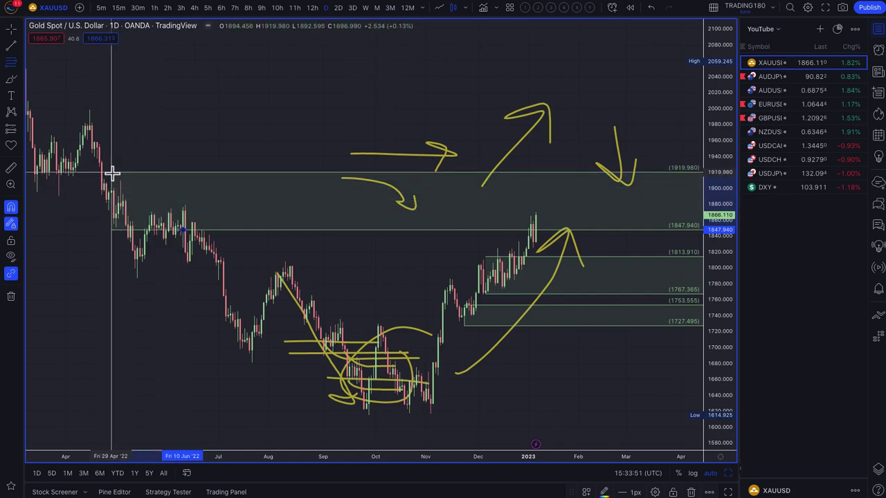
{"action": "mouse_move", "coordinate": [370, 429]}
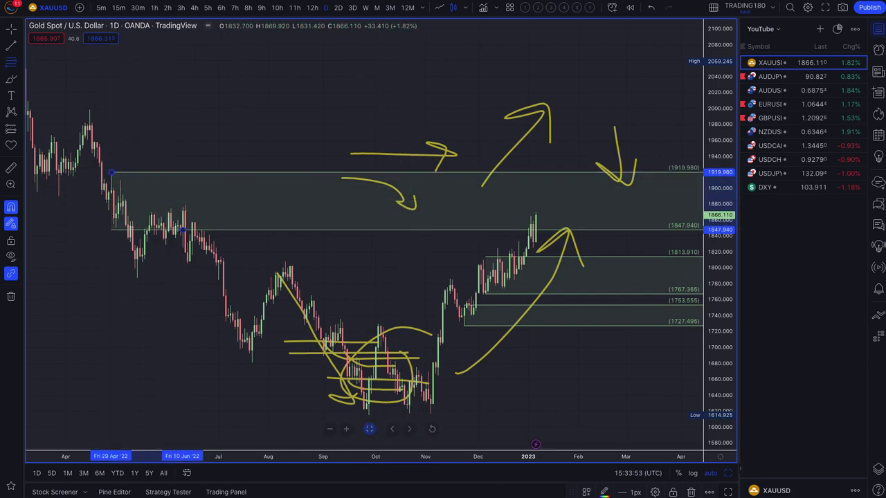
{"action": "left_click", "coordinate": [585, 492]}
{"action": "left_click", "coordinate": [616, 215]}
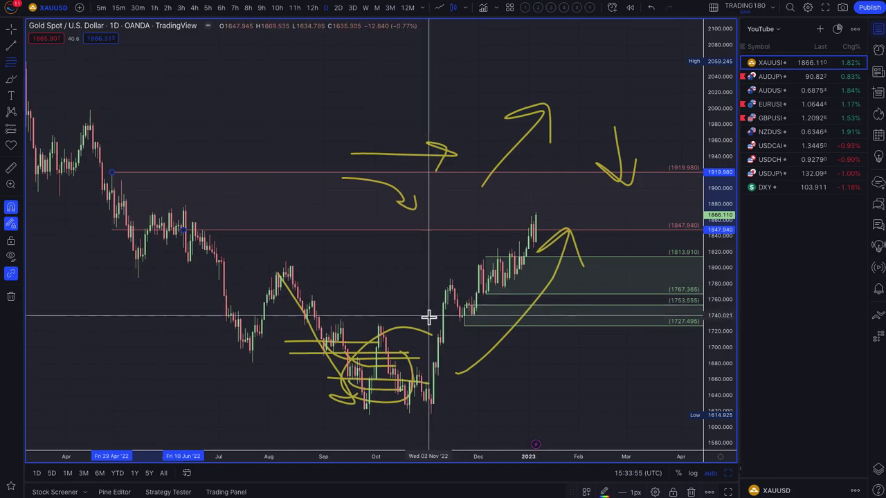
{"action": "scroll", "coordinate": [429, 317], "scroll_direction": "down", "scroll_amount": 3}
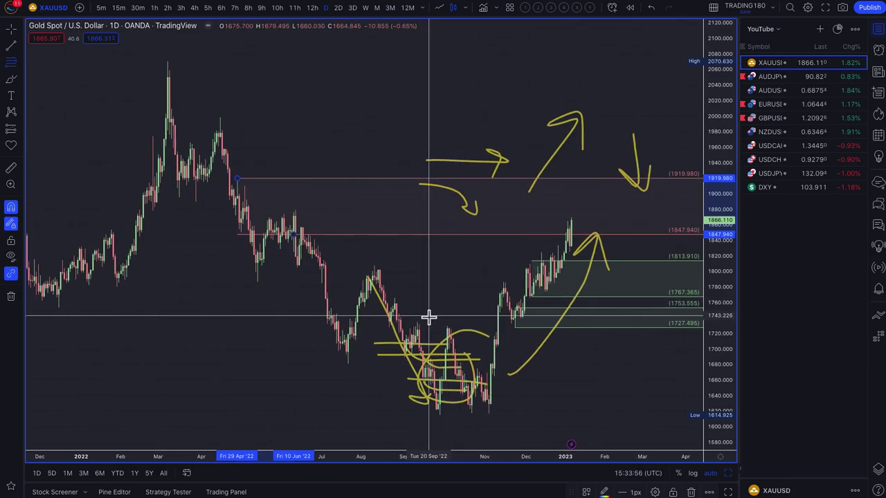
{"action": "left_click", "coordinate": [10, 81]}
Brush two upward arrows near the top and a zigzag pullback into the 1813.910 zone.
{"action": "mouse_move", "coordinate": [316, 112]}
{"action": "left_mouse_down"}
{"action": "mouse_move", "coordinate": [378, 61]}
{"action": "mouse_move", "coordinate": [373, 71]}
{"action": "left_mouse_up"}
{"action": "mouse_move", "coordinate": [417, 115]}
{"action": "left_mouse_down"}
{"action": "mouse_move", "coordinate": [477, 31]}
{"action": "mouse_move", "coordinate": [496, 56]}
{"action": "left_mouse_up"}
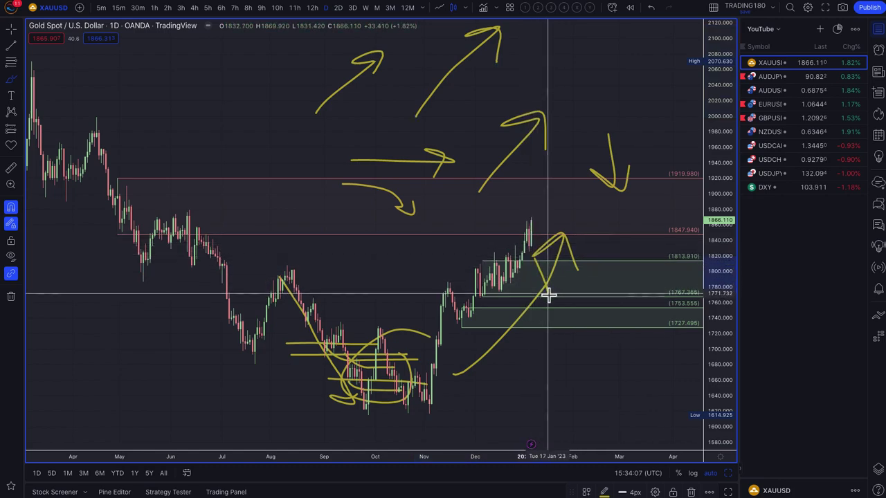
{"action": "left_click_drag", "start_coordinate": [547, 294], "coordinate": [580, 263]}
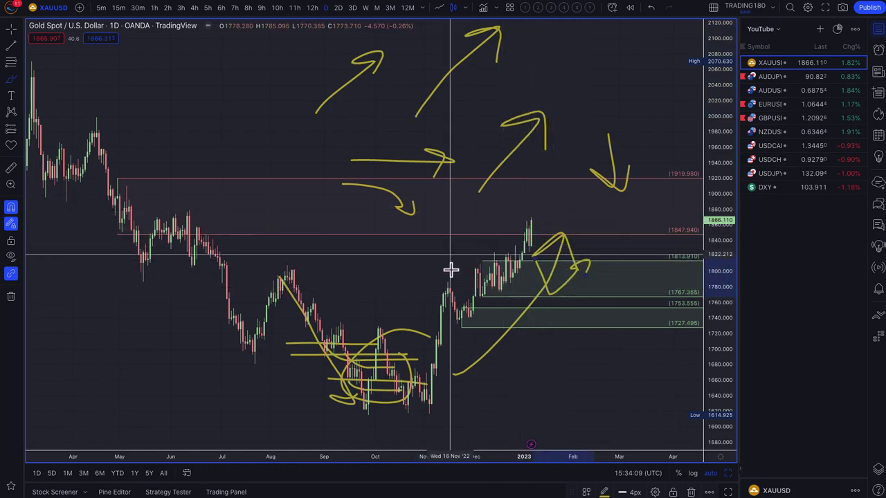